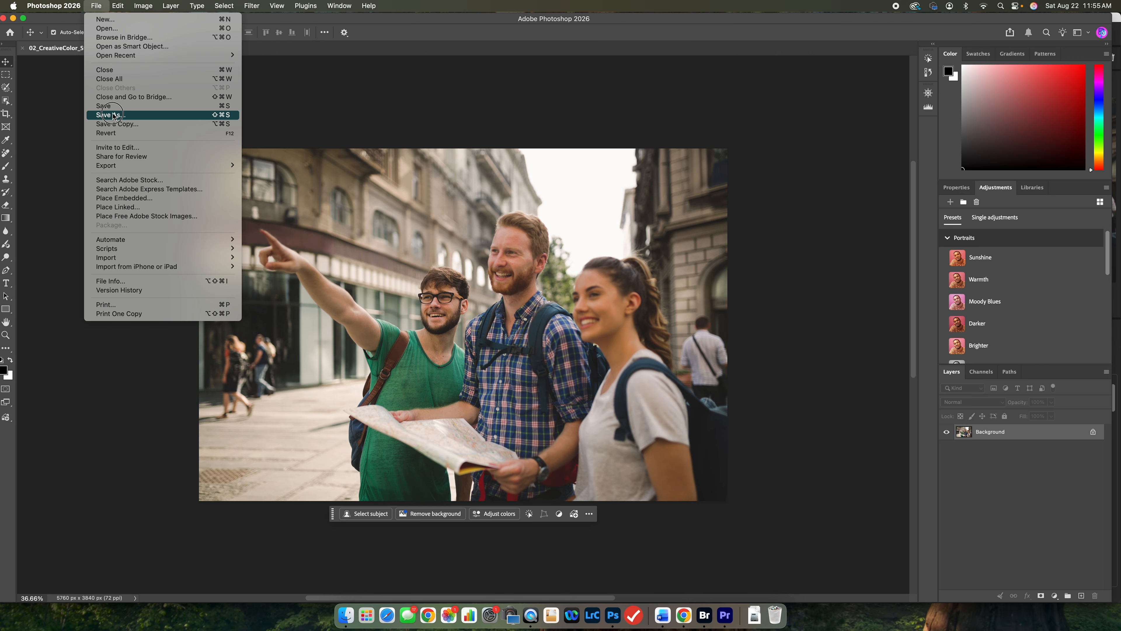
# Save the image in Photoshop format as 02_CreativeColor_working.psd in the Lesson02 folder.
pyautogui.click(110, 115)
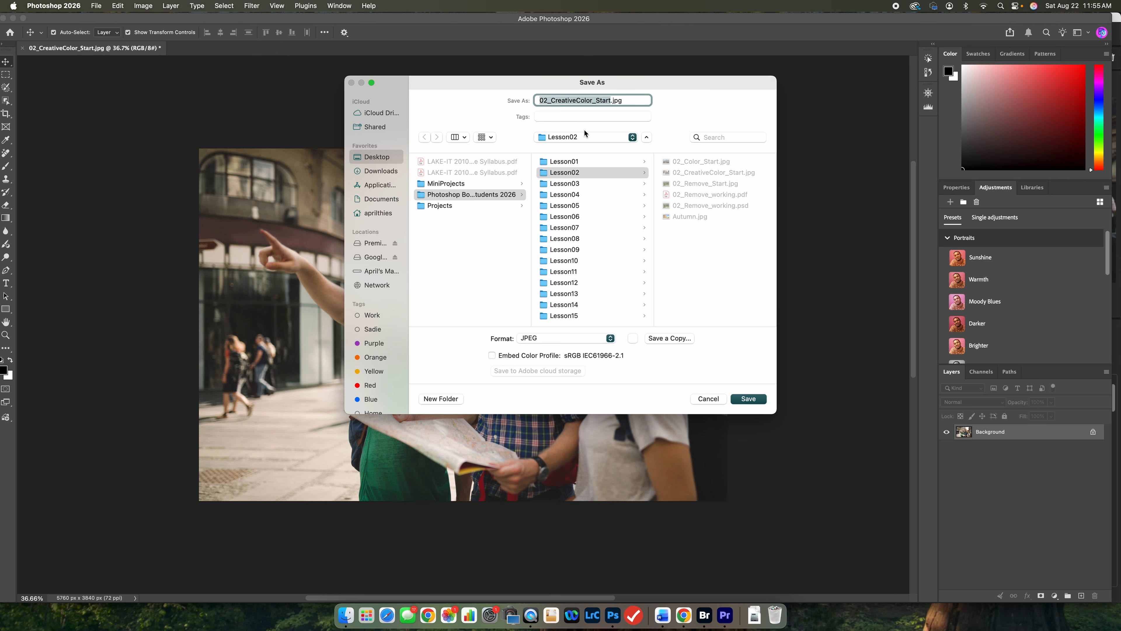
pyautogui.click(578, 343)
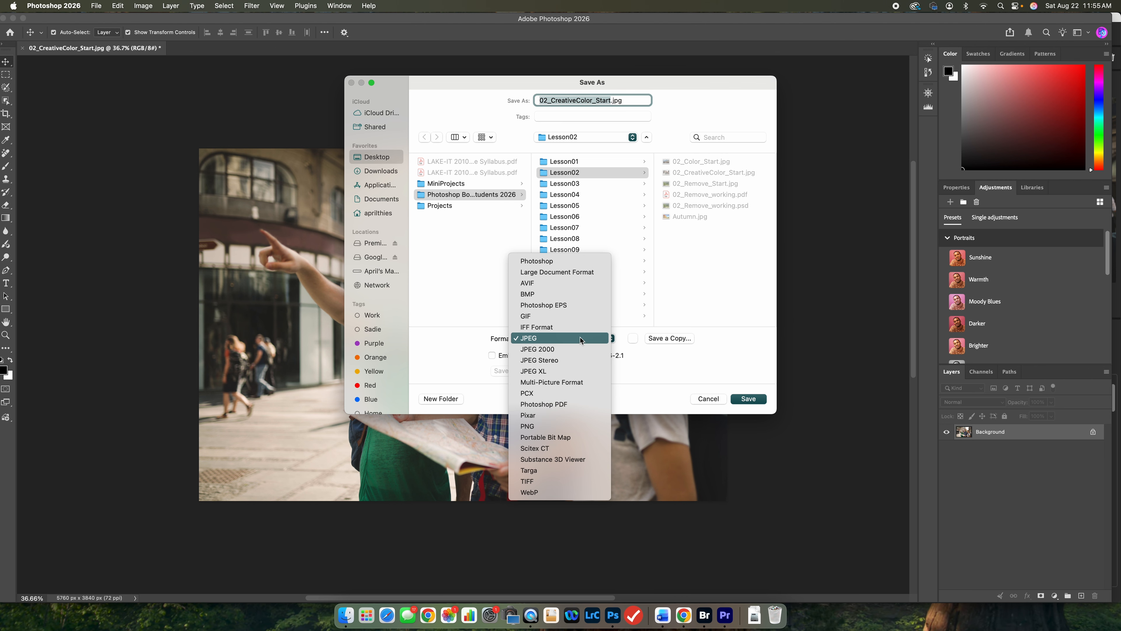
pyautogui.click(587, 263)
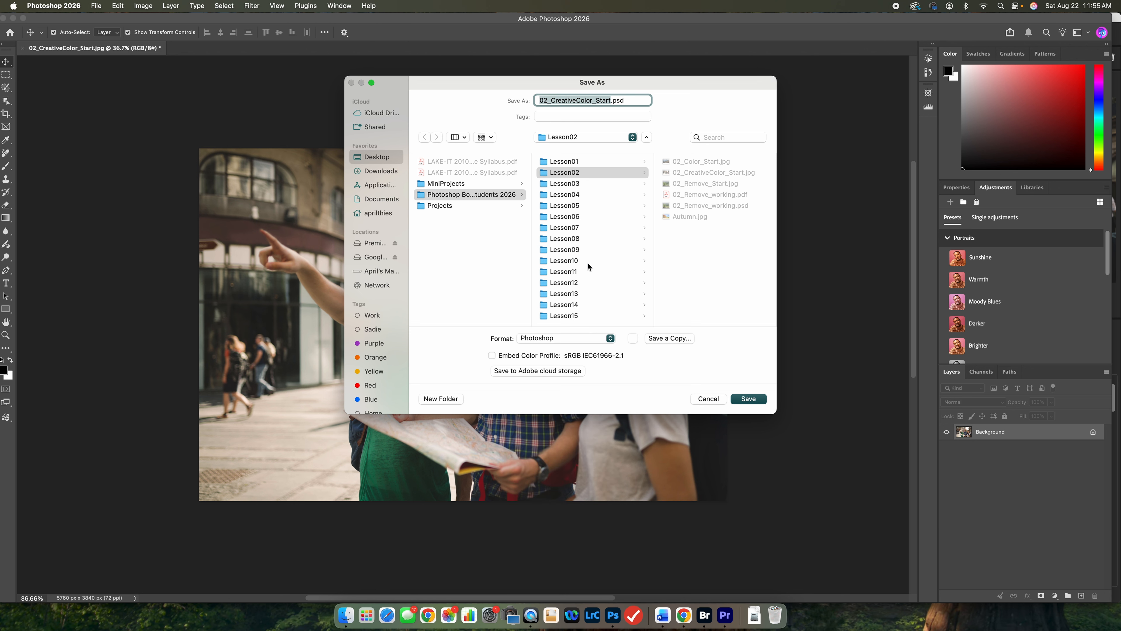
pyautogui.click(612, 100)
pyautogui.press('BackSpace')
pyautogui.press('BackSpace')
pyautogui.press('BackSpace')
pyautogui.press('BackSpace')
pyautogui.press('BackSpace')
pyautogui.write('working')
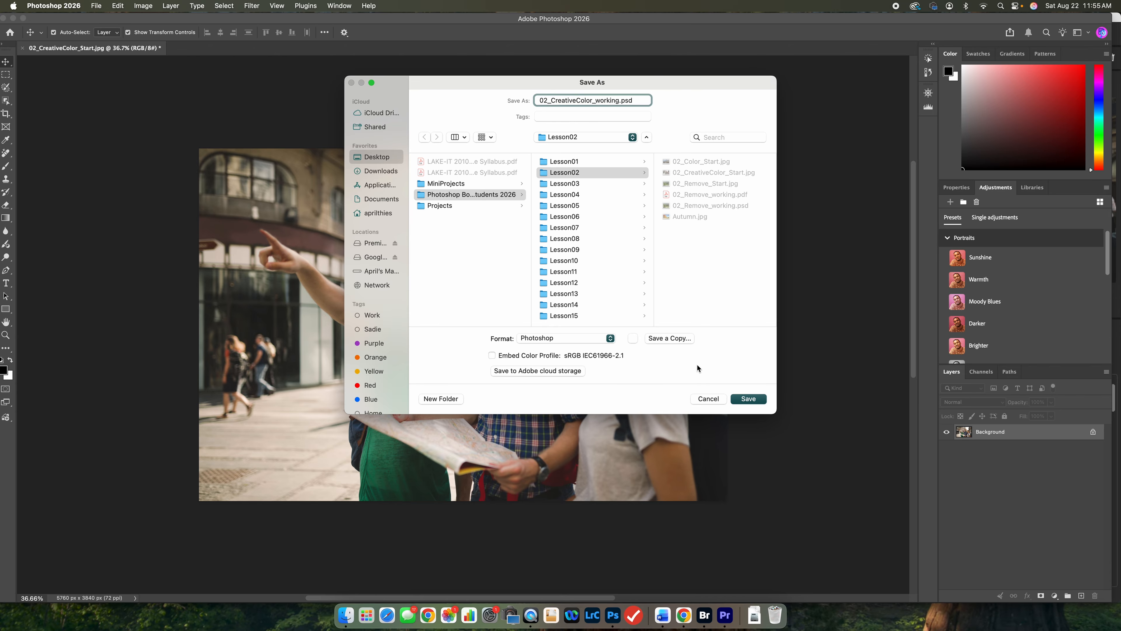
pyautogui.click(744, 398)
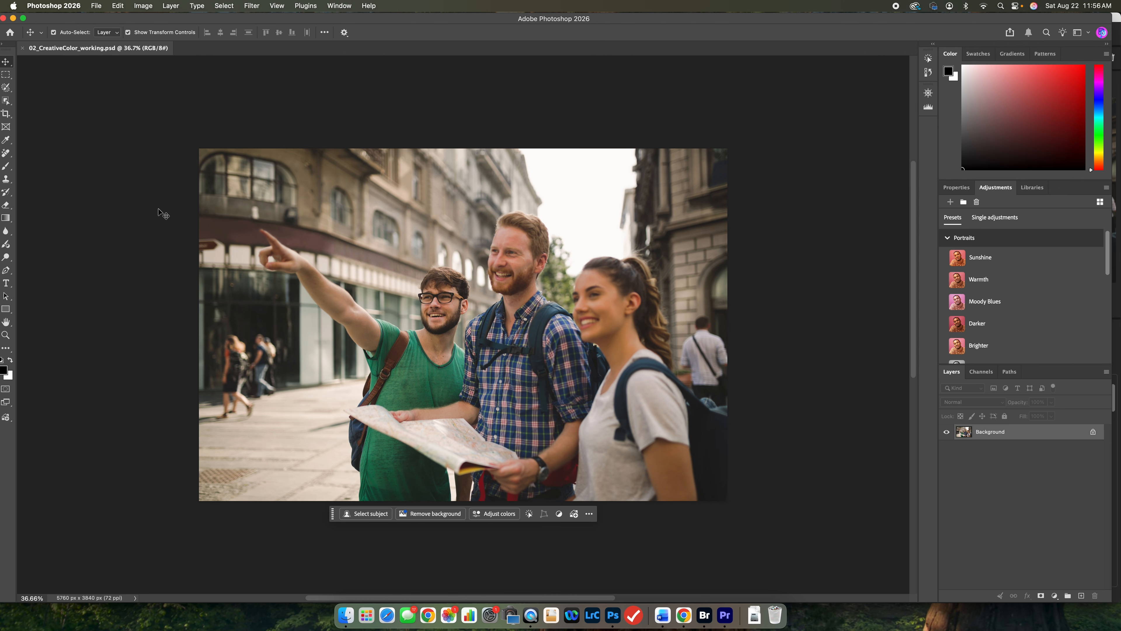
# Use the Remove Tool's distraction finder to detect the background people and remove them from the street photo.
pyautogui.click(8, 153)
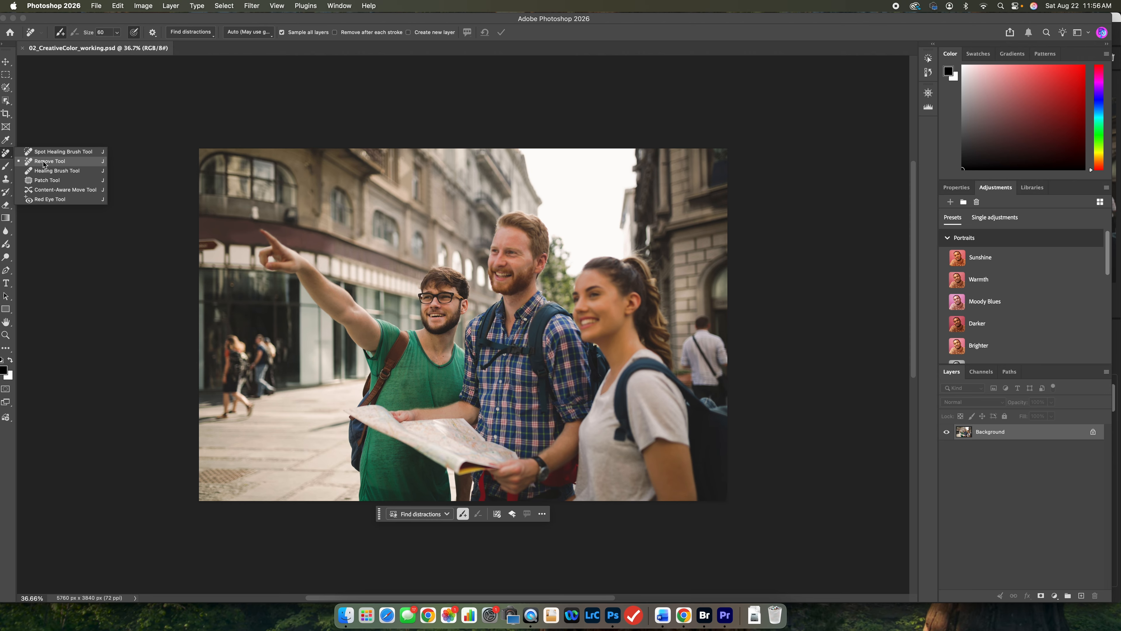
pyautogui.click(43, 162)
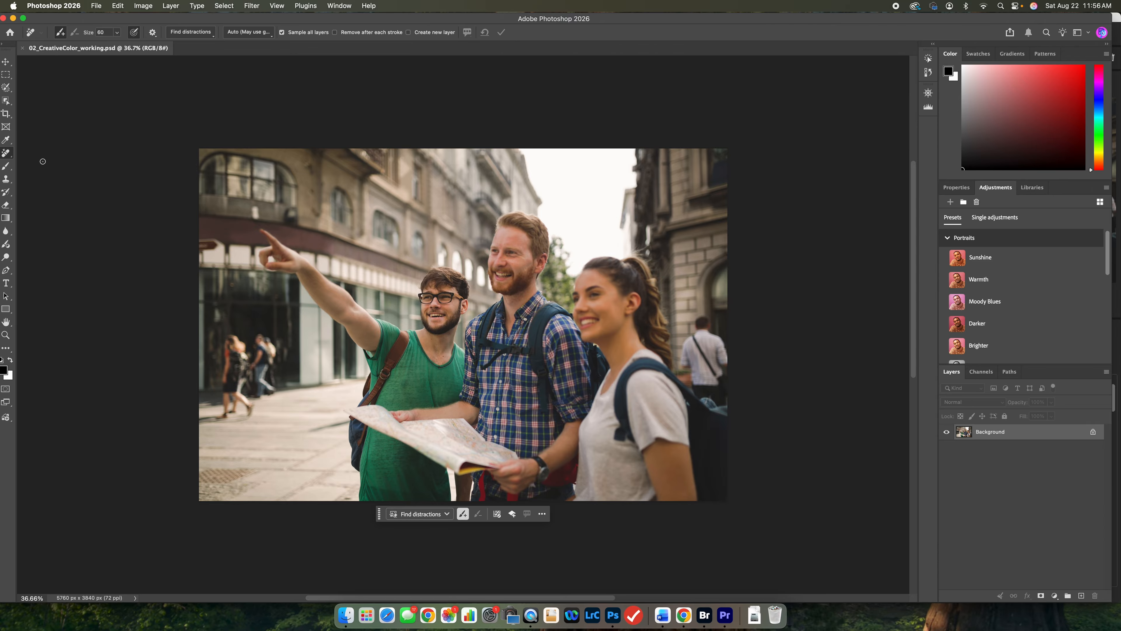
pyautogui.click(211, 38)
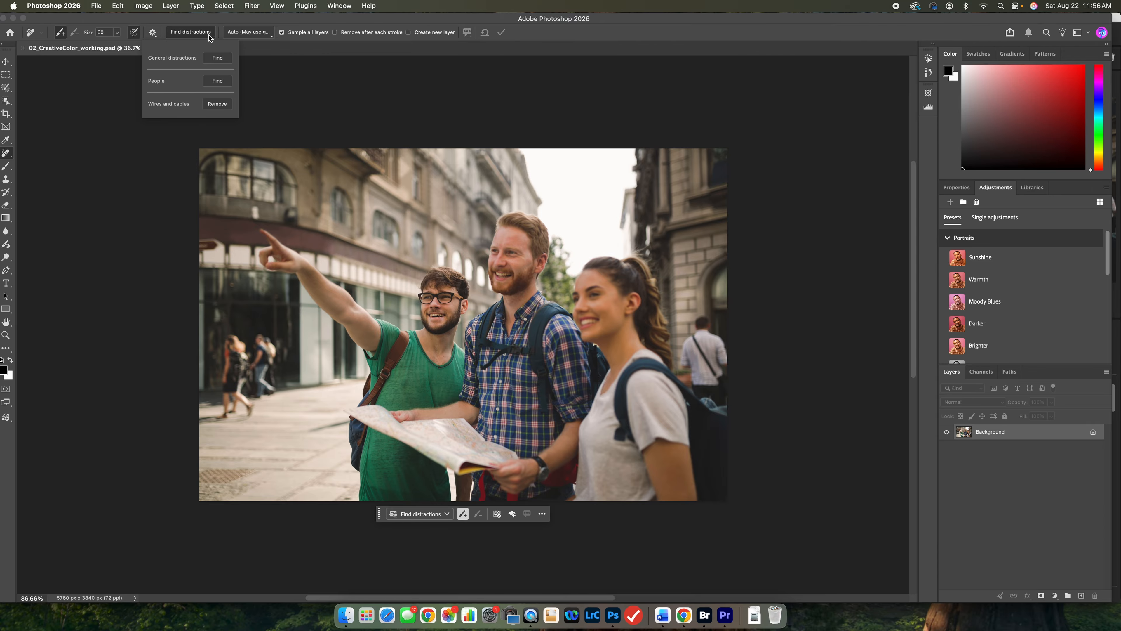
pyautogui.click(224, 83)
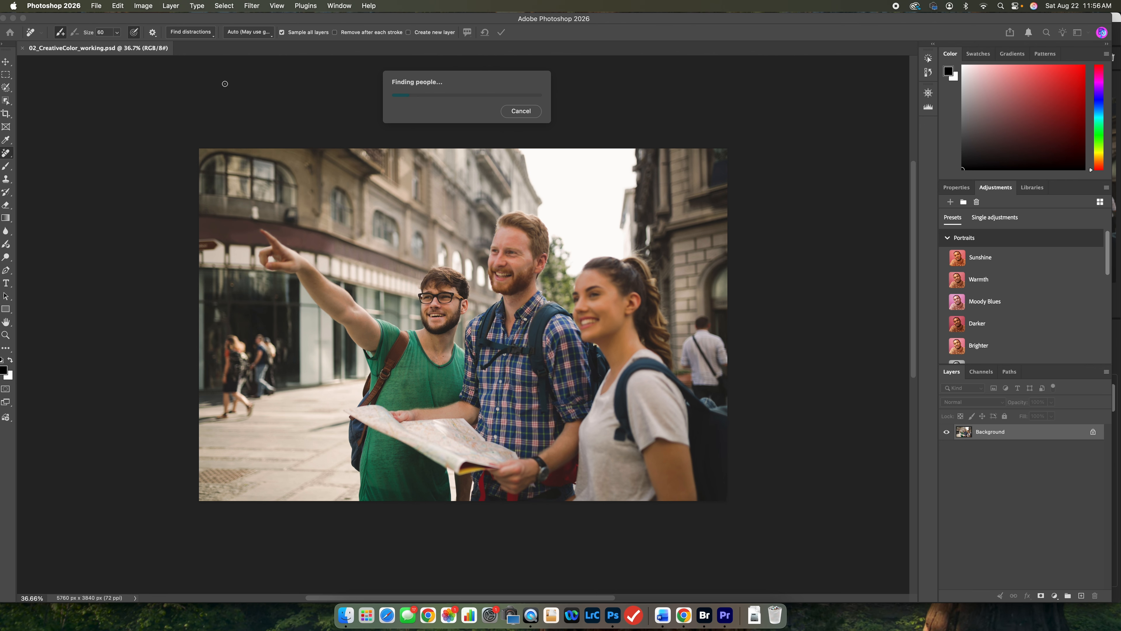
pyautogui.scroll(-3, 404, 286)
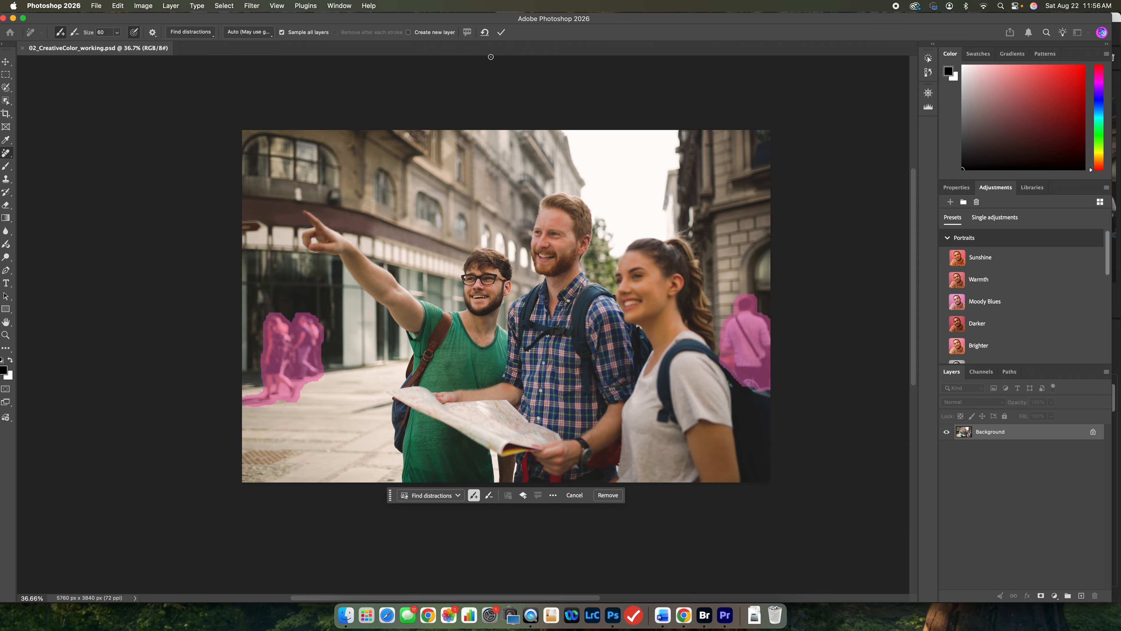
pyautogui.click(501, 33)
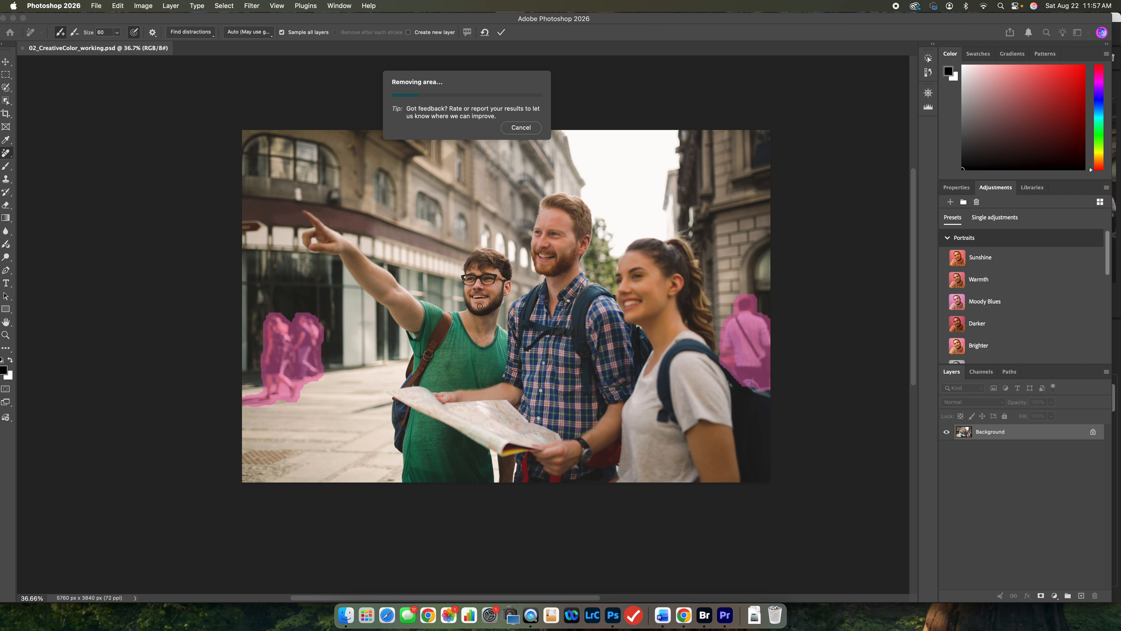
pyautogui.click(960, 191)
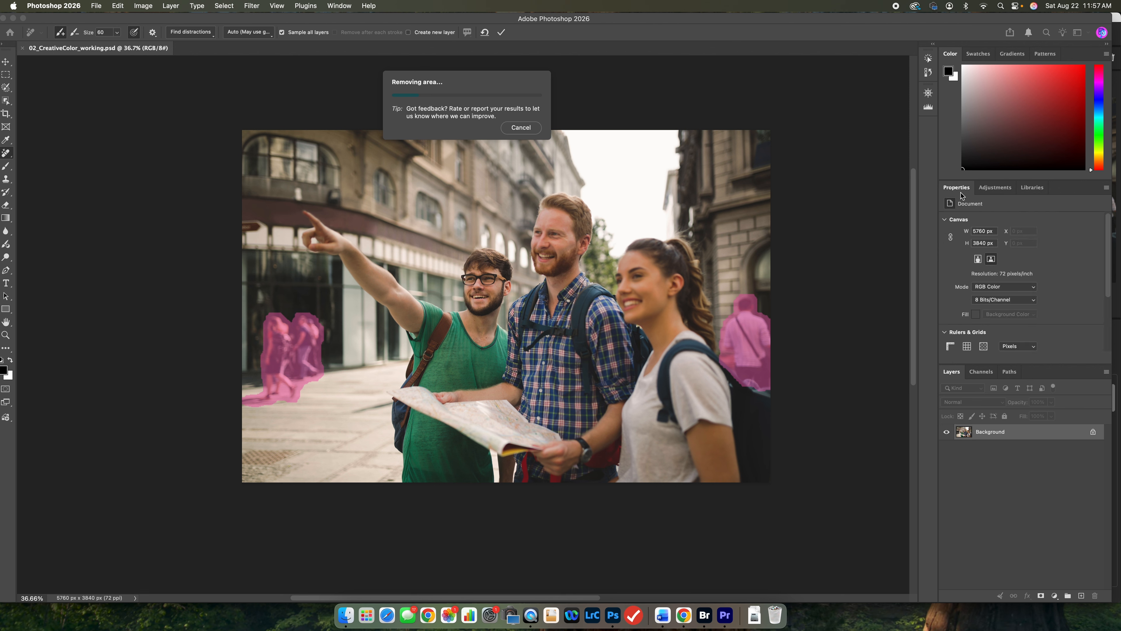
pyautogui.click(995, 187)
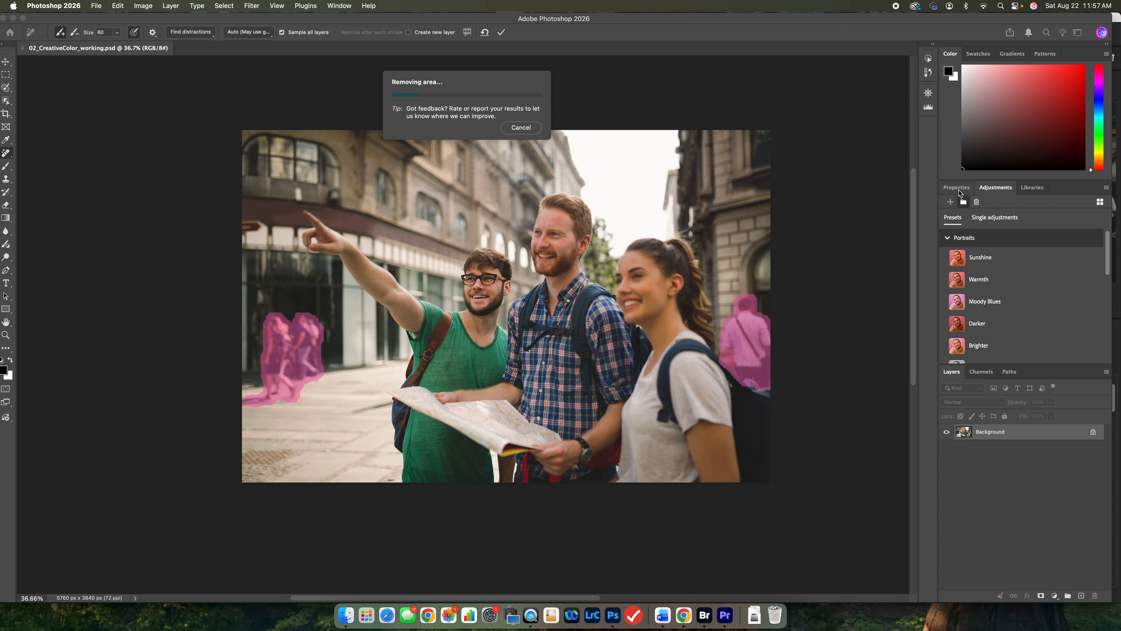
pyautogui.click(1033, 188)
pyautogui.click(998, 187)
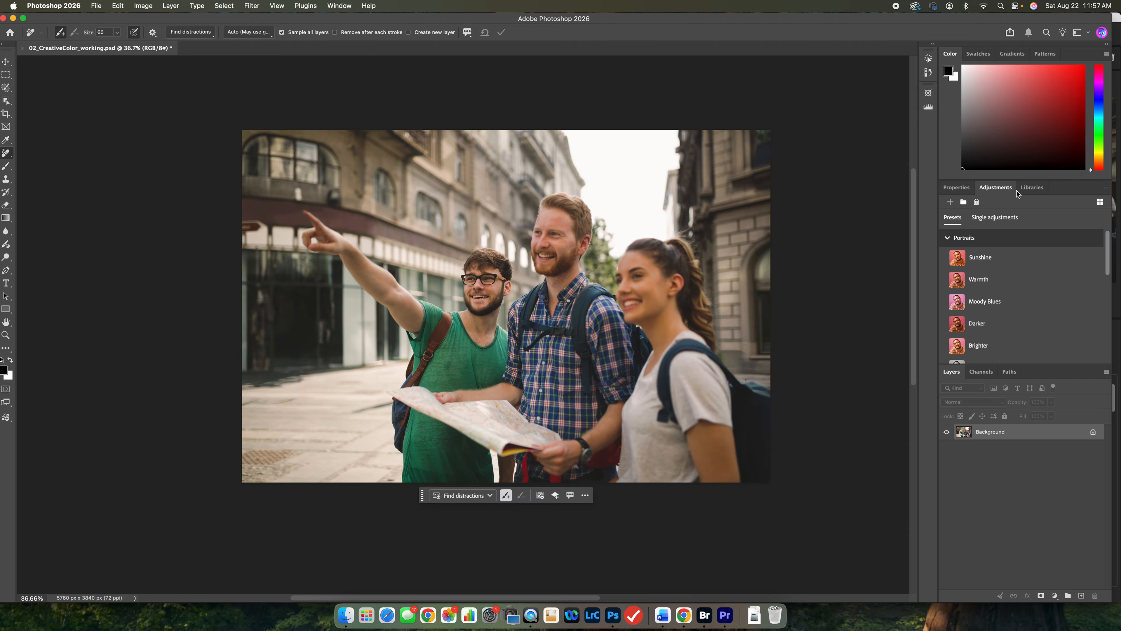
pyautogui.click(335, 5)
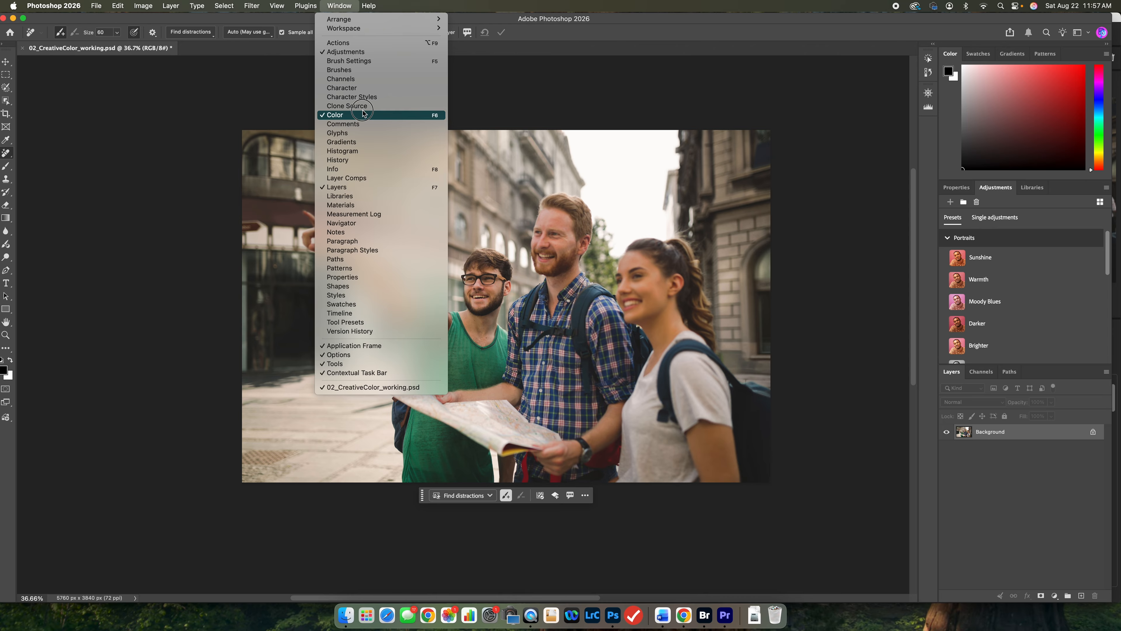
pyautogui.click(370, 56)
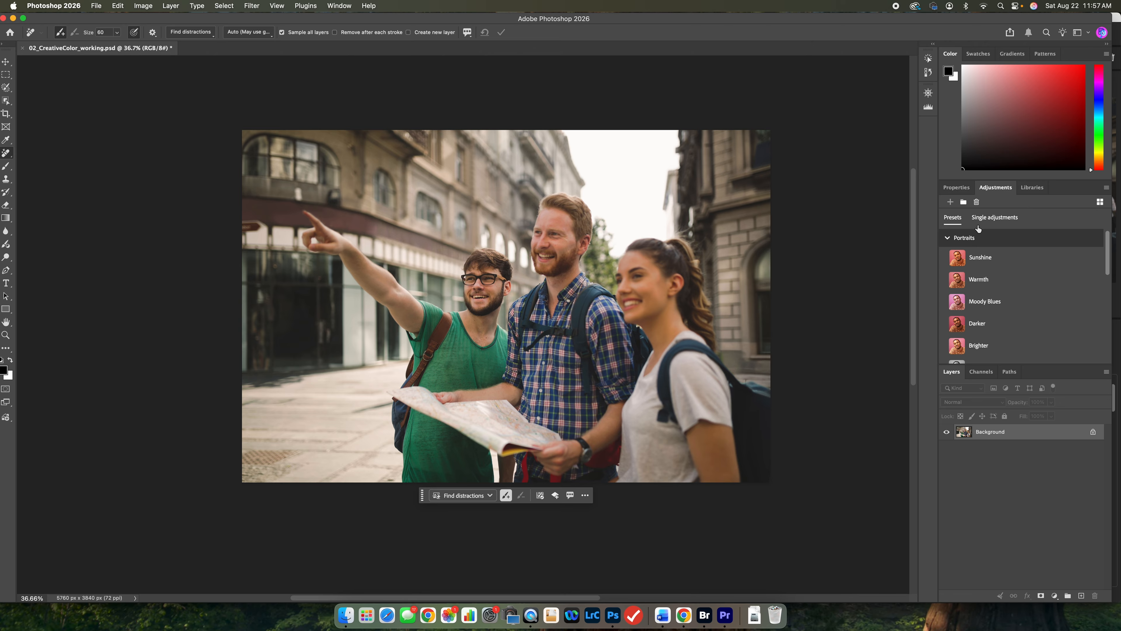
# Collapse the Portraits and Photo Repair preset groups and look over the preset categories and single adjustments.
pyautogui.click(947, 239)
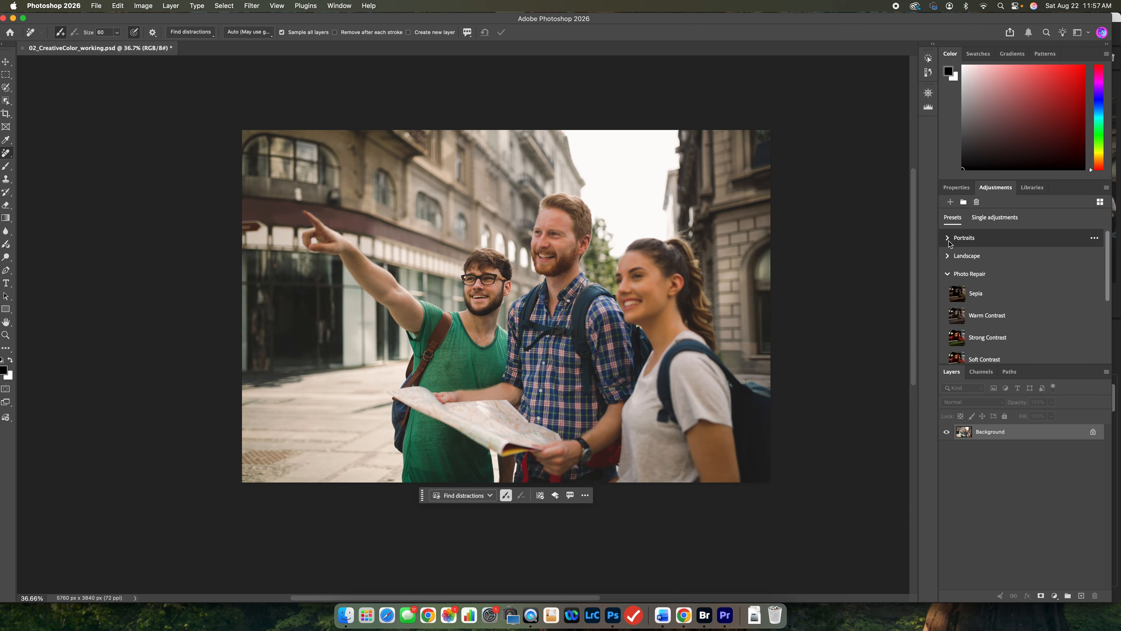
pyautogui.click(949, 243)
pyautogui.click(948, 241)
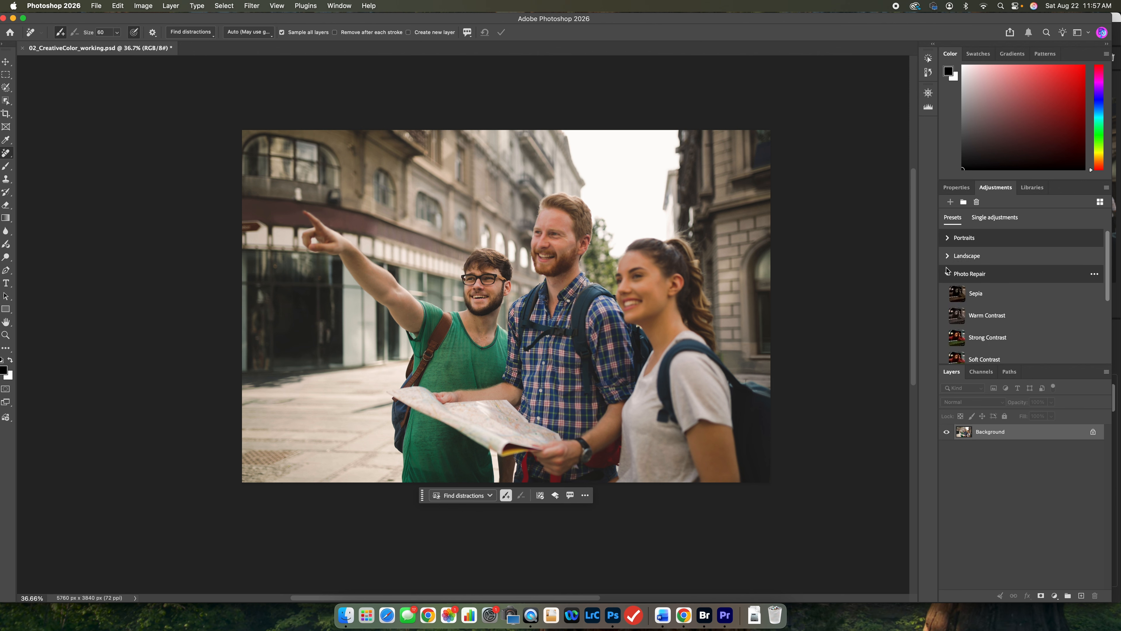
pyautogui.click(948, 275)
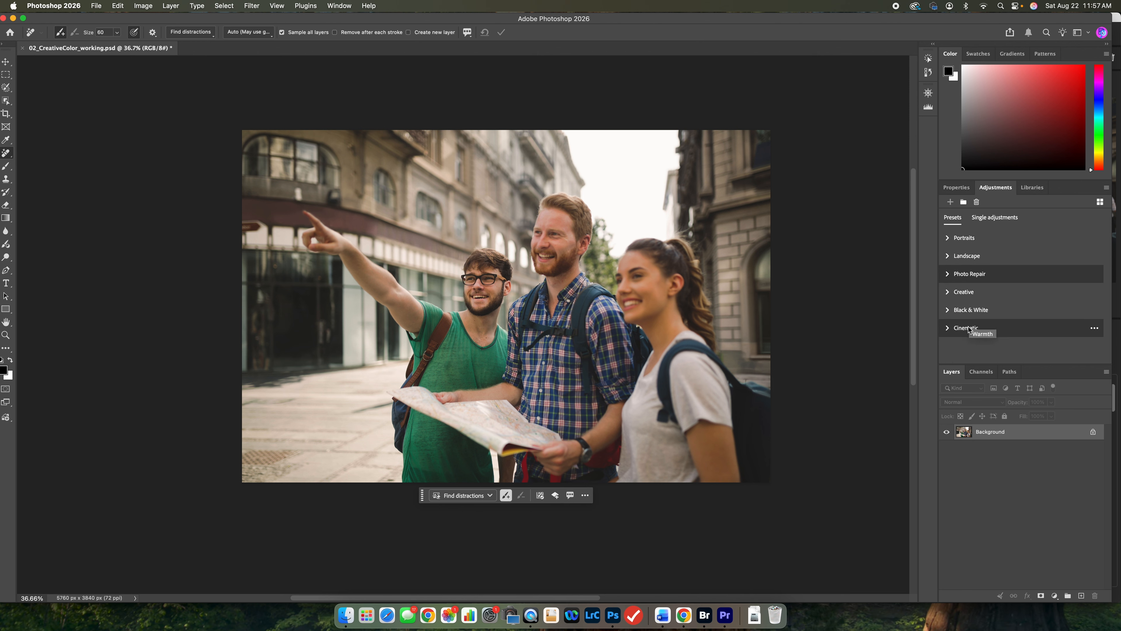
pyautogui.click(992, 218)
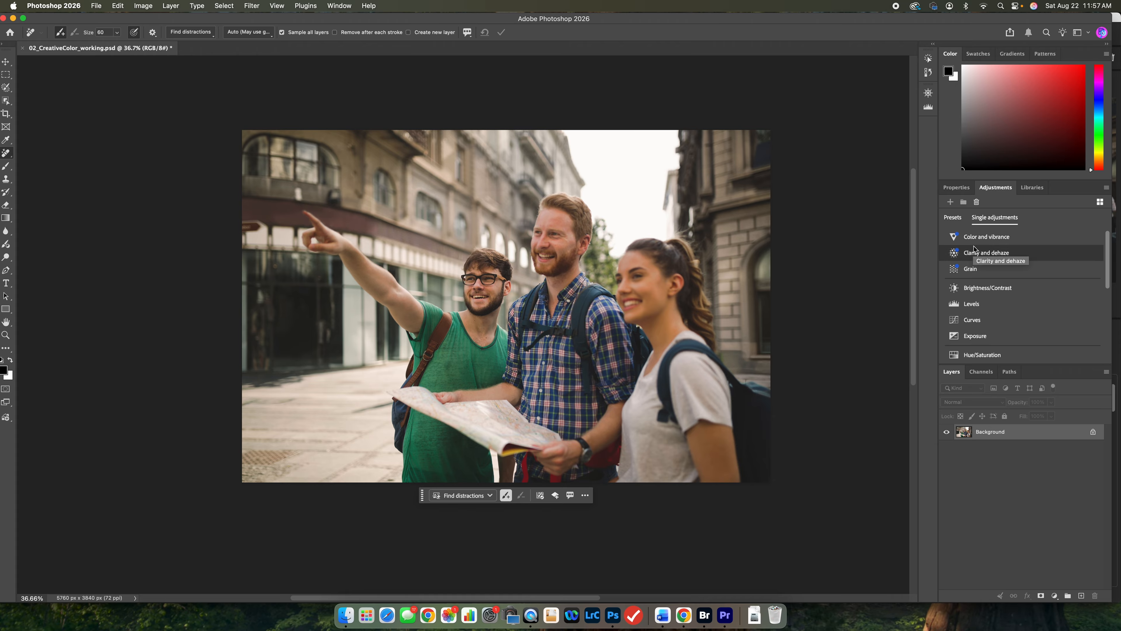
pyautogui.click(959, 222)
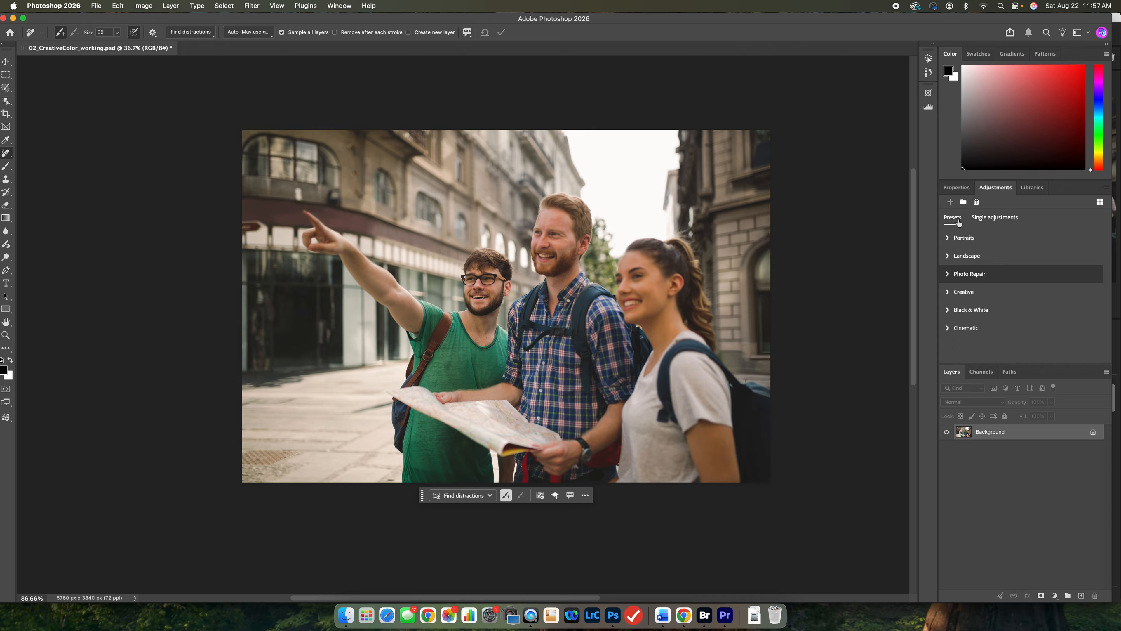
# Apply the Warmth preset from the Portraits adjustments and compare the photo with and without the effect.
pyautogui.click(951, 243)
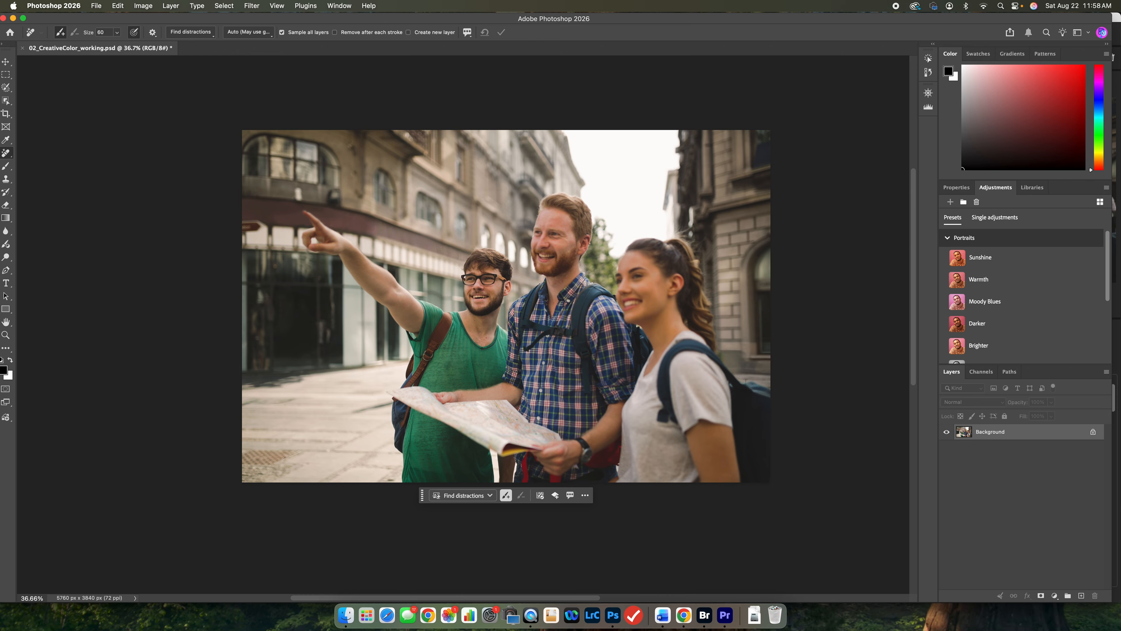
pyautogui.click(978, 284)
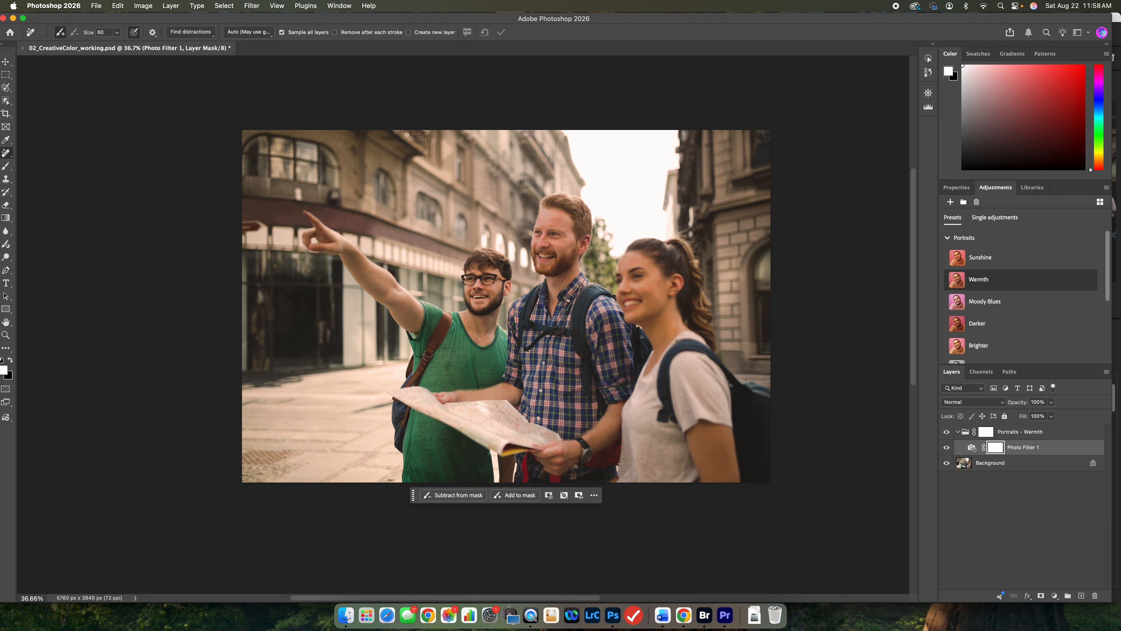
pyautogui.click(947, 433)
# Try a higher density for the Warmth preset's Photo Filter layer and undo the change.
pyautogui.click(962, 450)
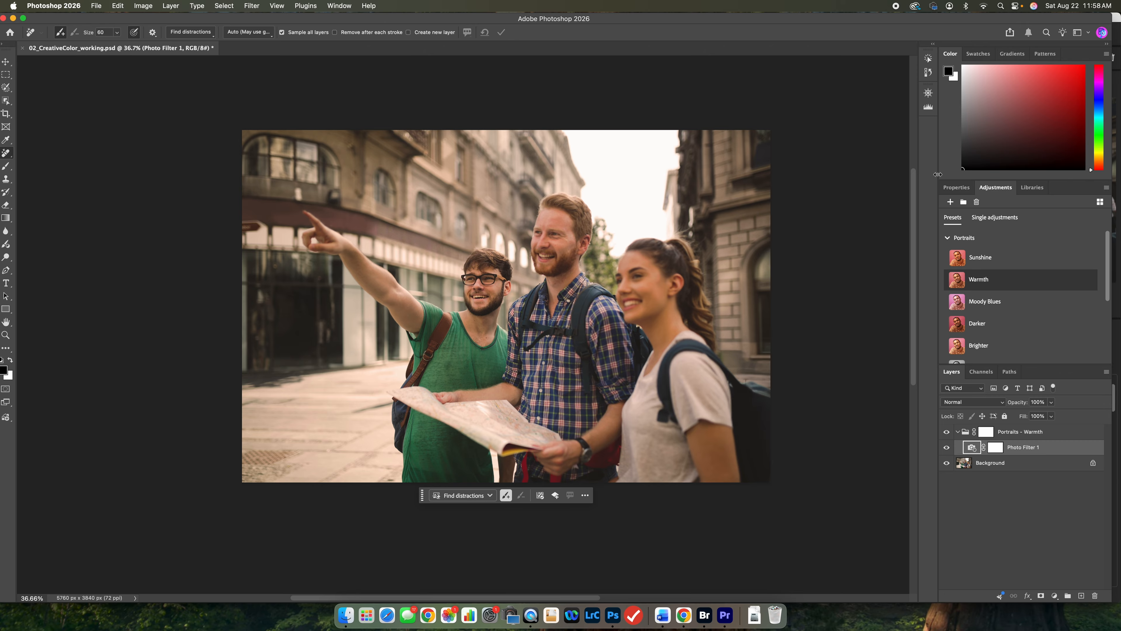
pyautogui.click(963, 189)
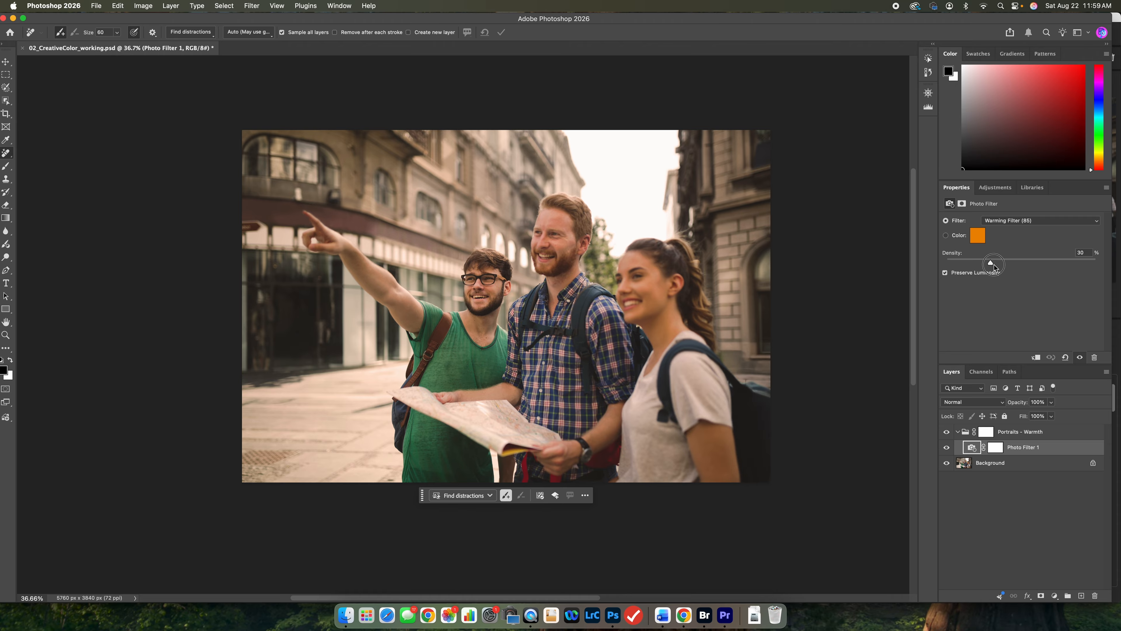
pyautogui.moveTo(995, 265); pyautogui.dragTo(1033, 266)
pyautogui.press('super+z')
# Crop the photo with the Background layer selected, keeping the 11 x 8.5 in crop frame and switching the crop preset to Ratio.
pyautogui.click(1019, 463)
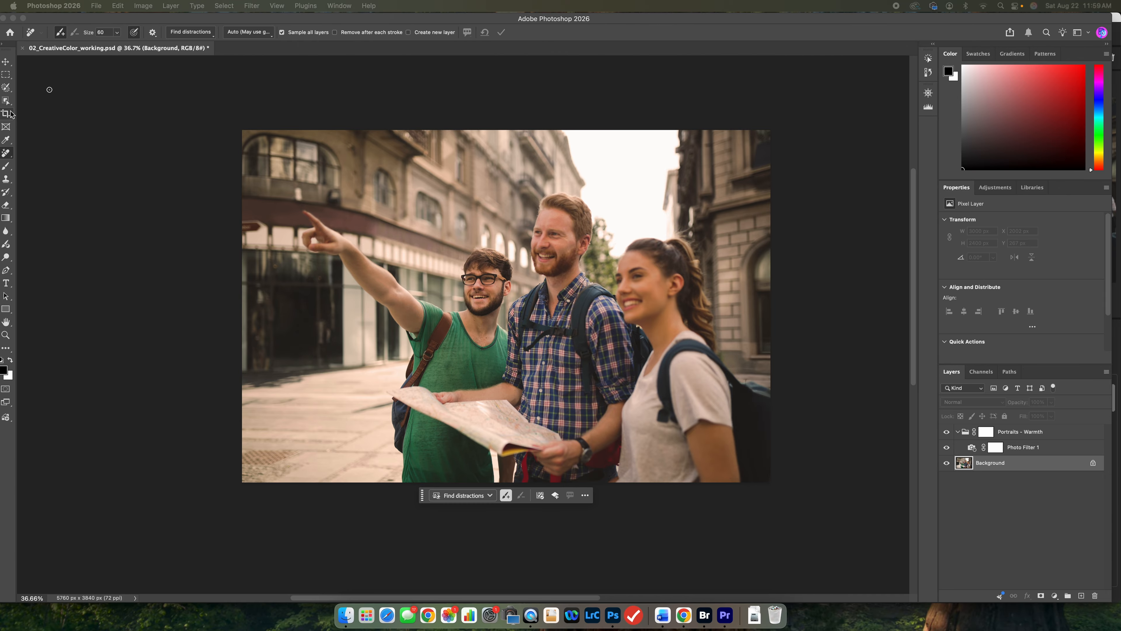
pyautogui.click(45, 88)
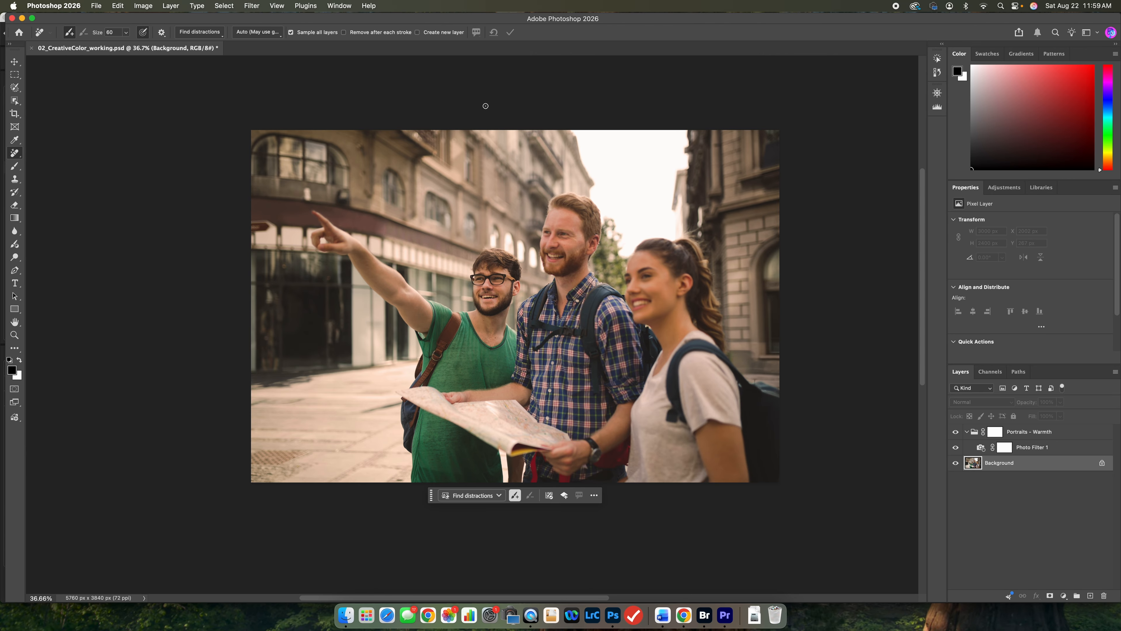
pyautogui.press('c')
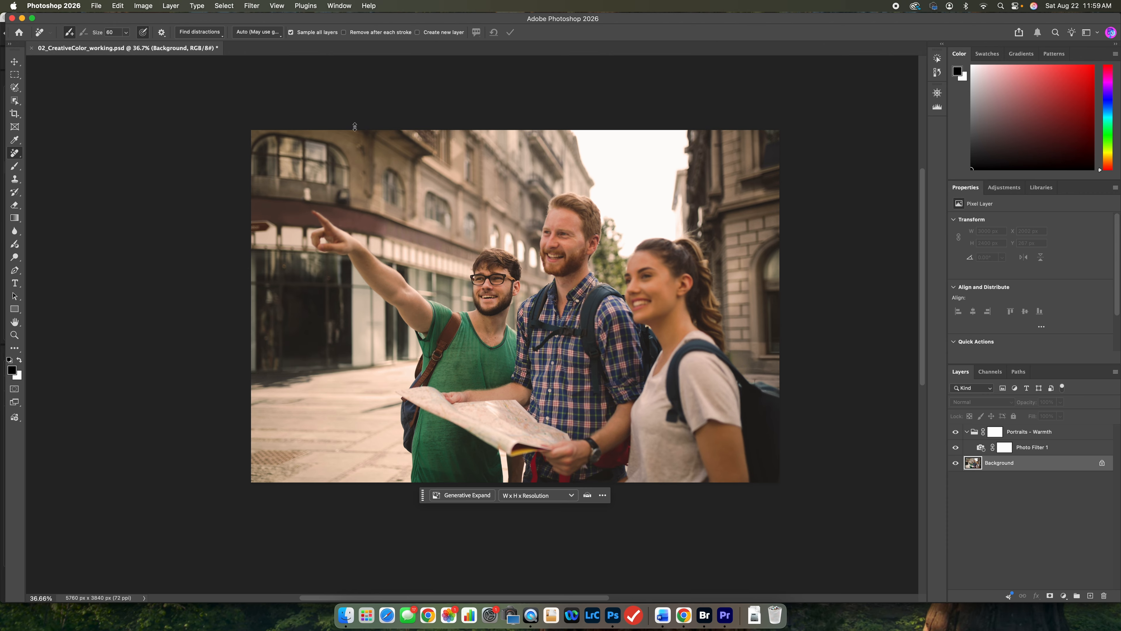
pyautogui.press('c')
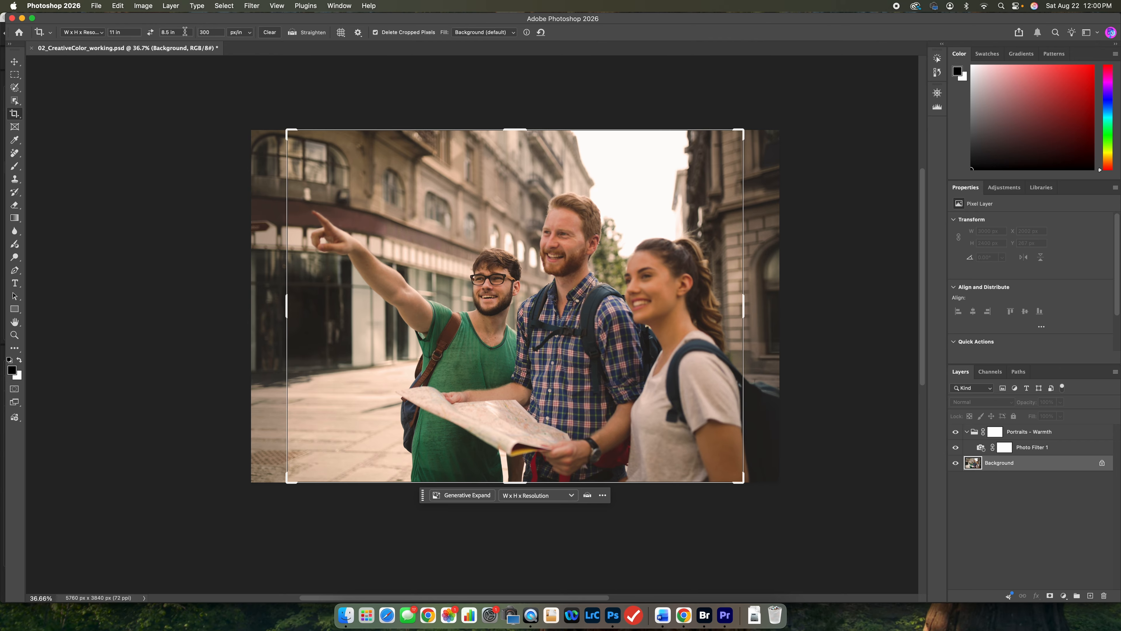
pyautogui.click(83, 35)
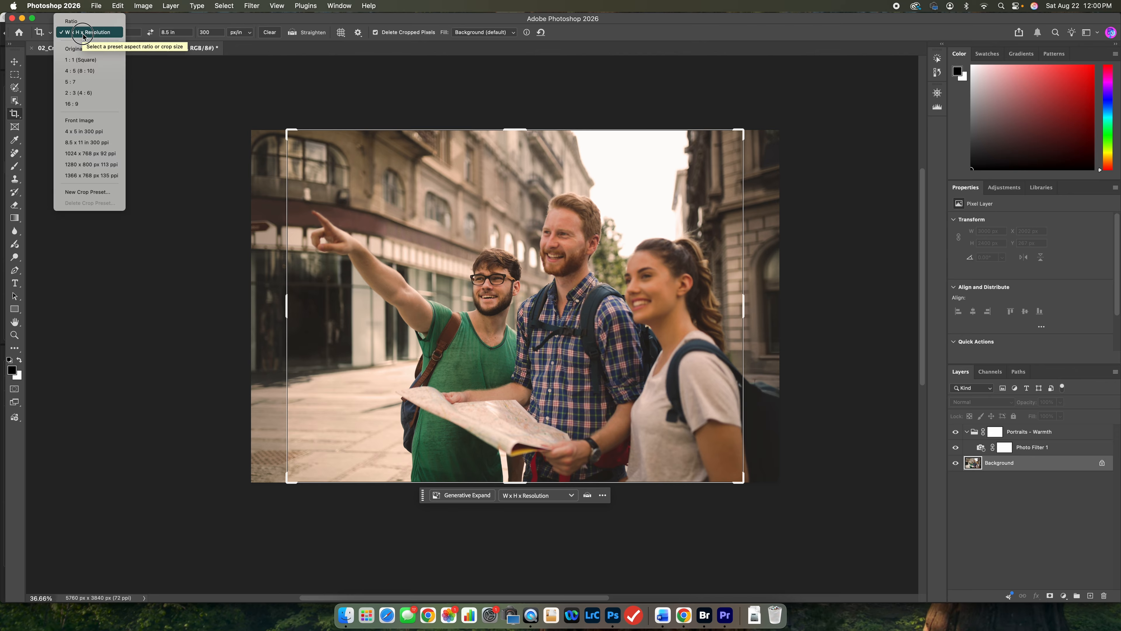
pyautogui.click(96, 20)
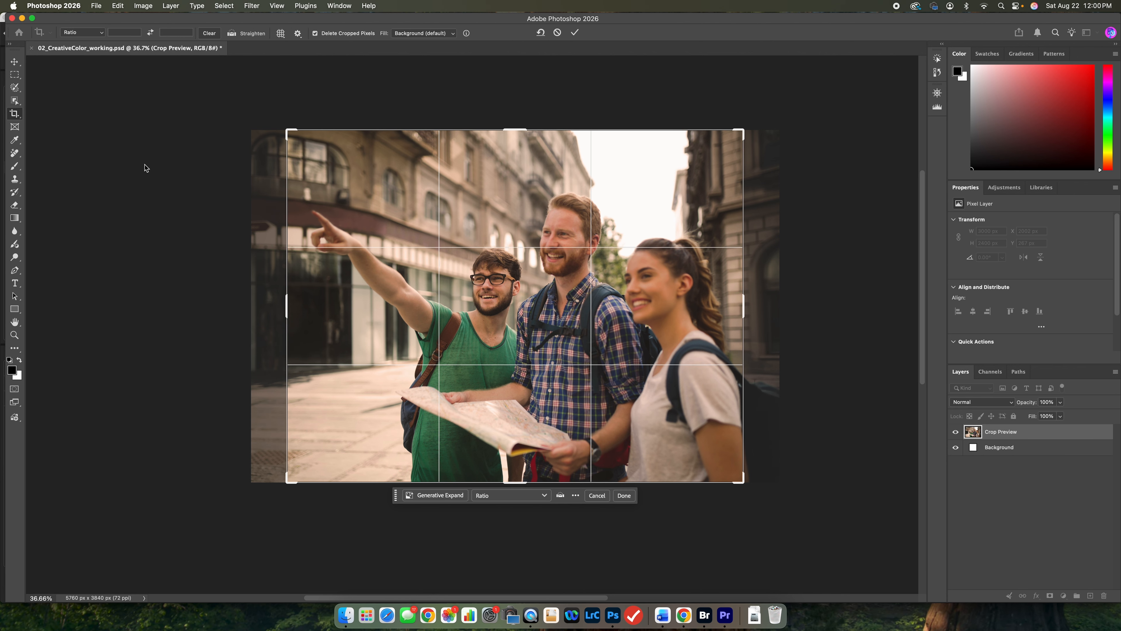
pyautogui.press('Return')
pyautogui.click(15, 116)
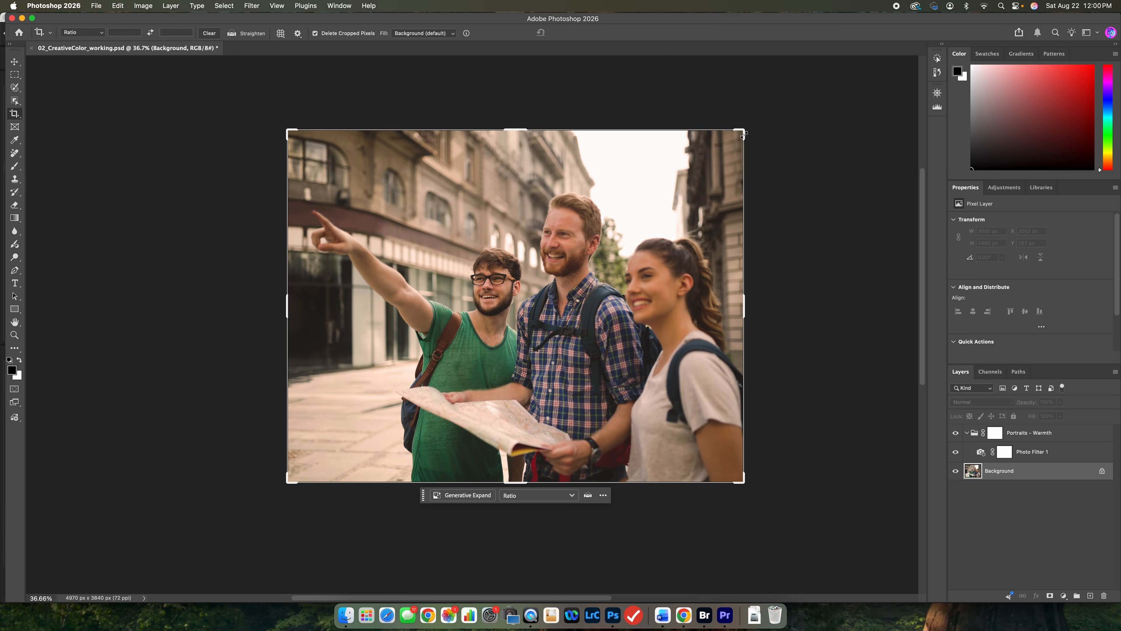
pyautogui.click(278, 6)
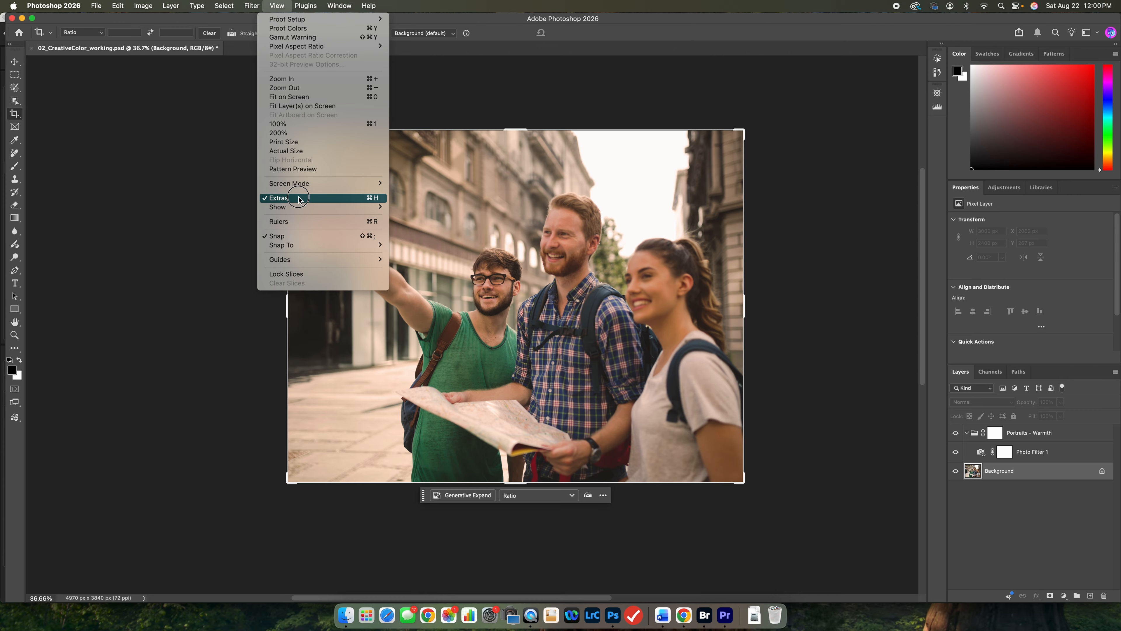
pyautogui.click(117, 243)
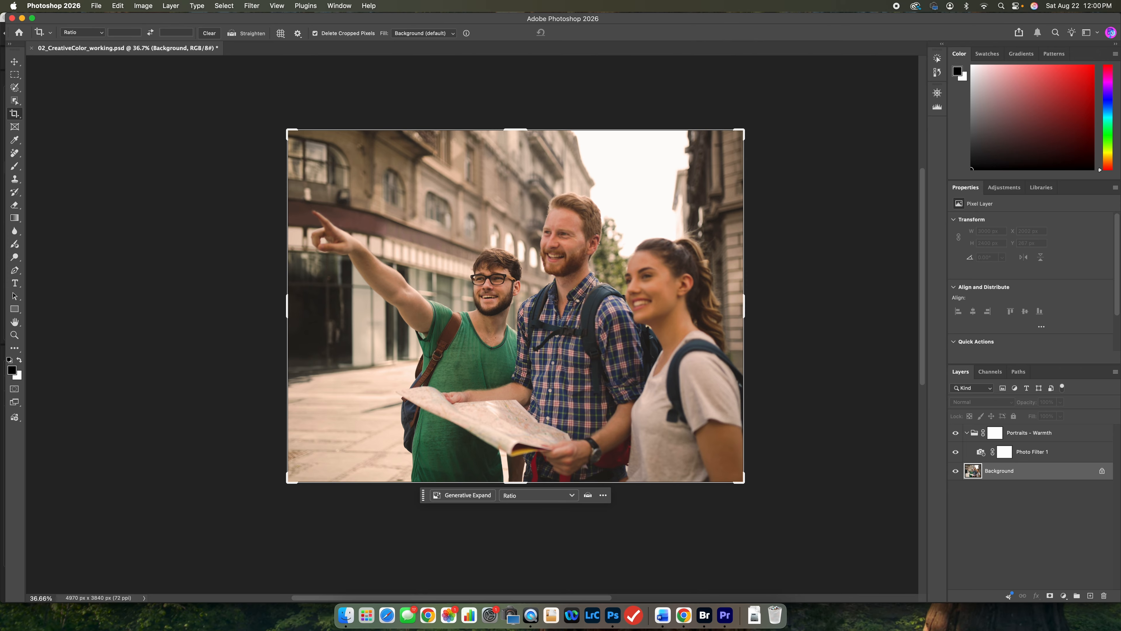
# Set the crop to the 8.5 x 11 in 300 ppi preset and swap its dimensions to landscape, 11 x 8.5 in.
pyautogui.click(104, 34)
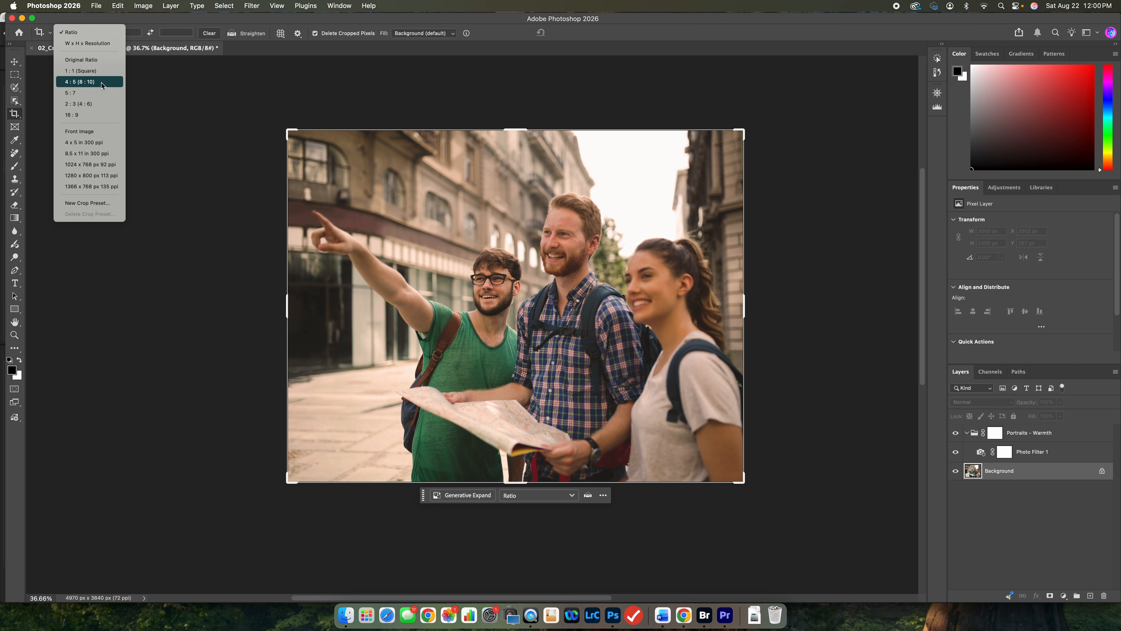
pyautogui.click(95, 153)
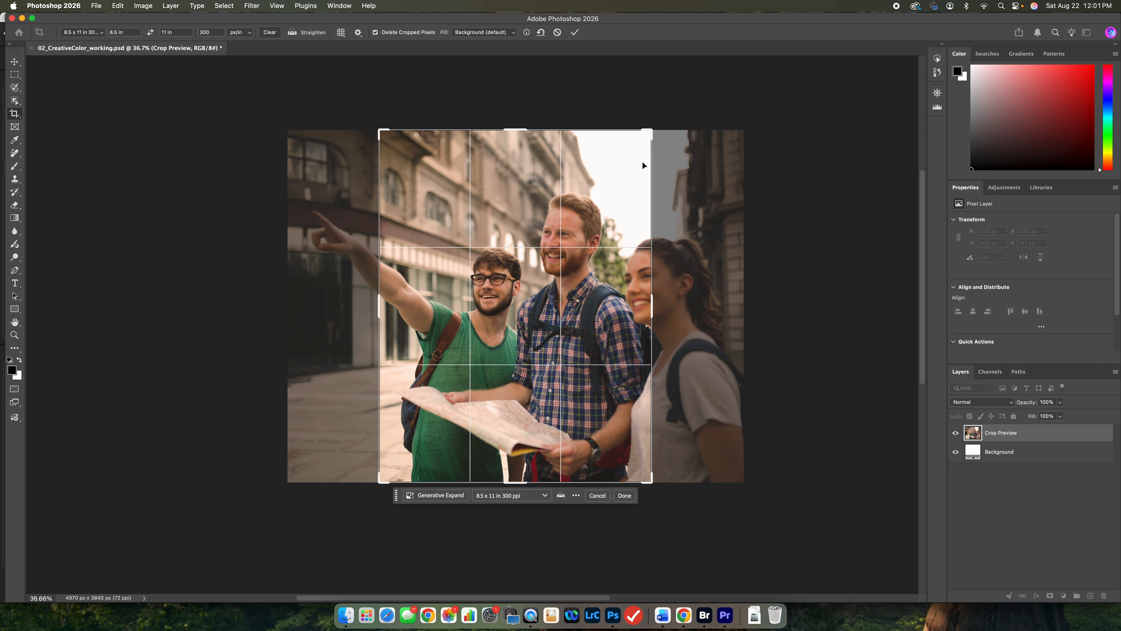
pyautogui.scroll(-1, 619, 168)
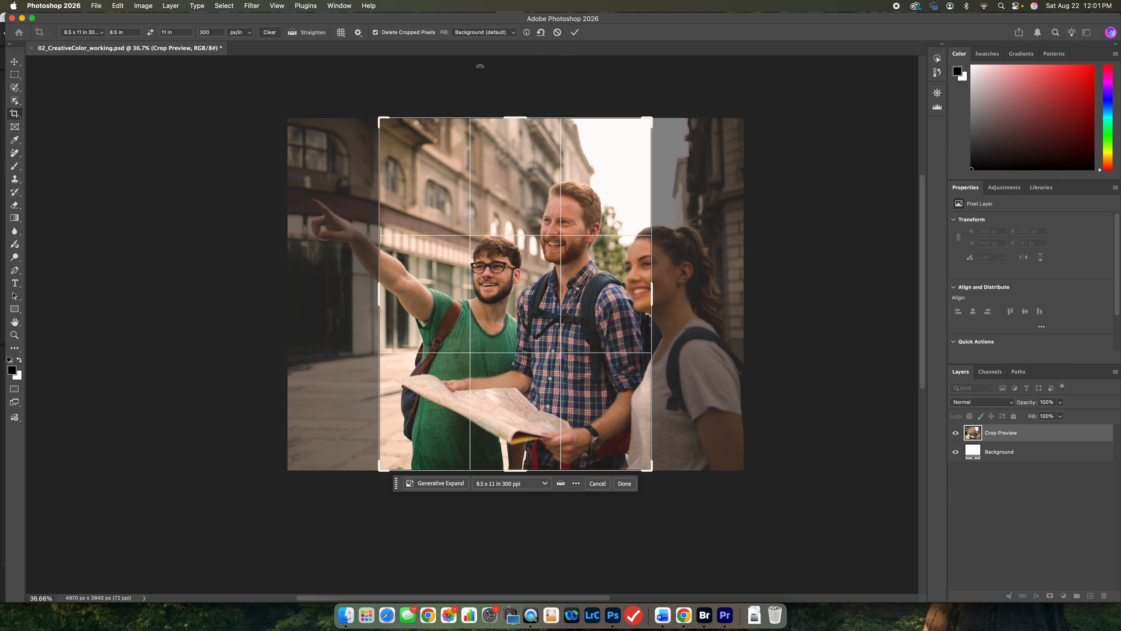
pyautogui.click(151, 33)
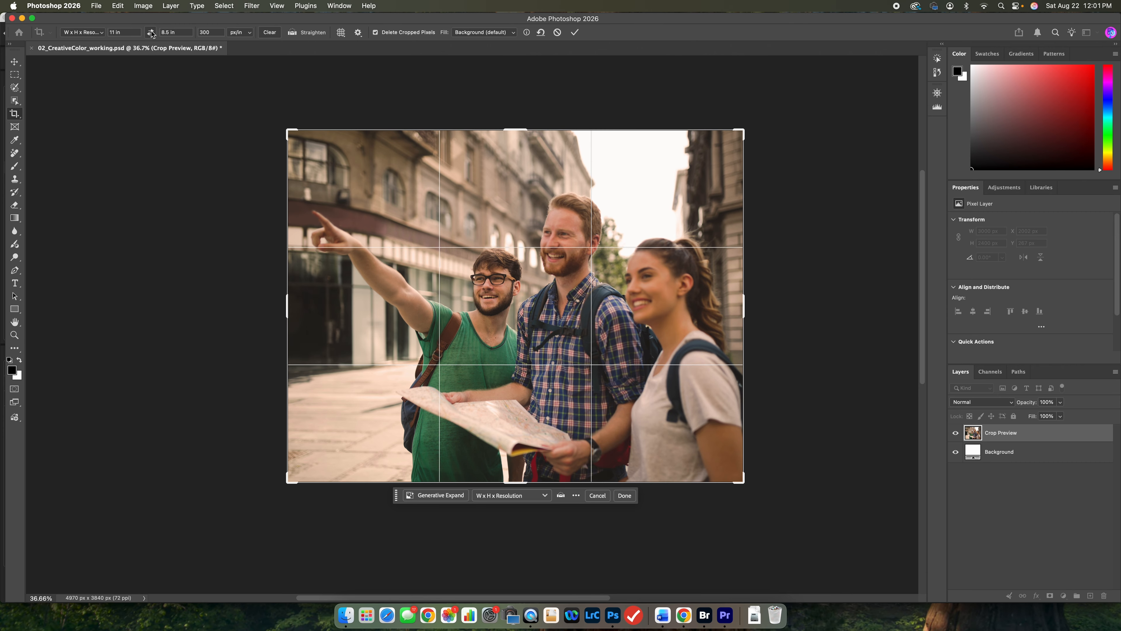
pyautogui.click(151, 33)
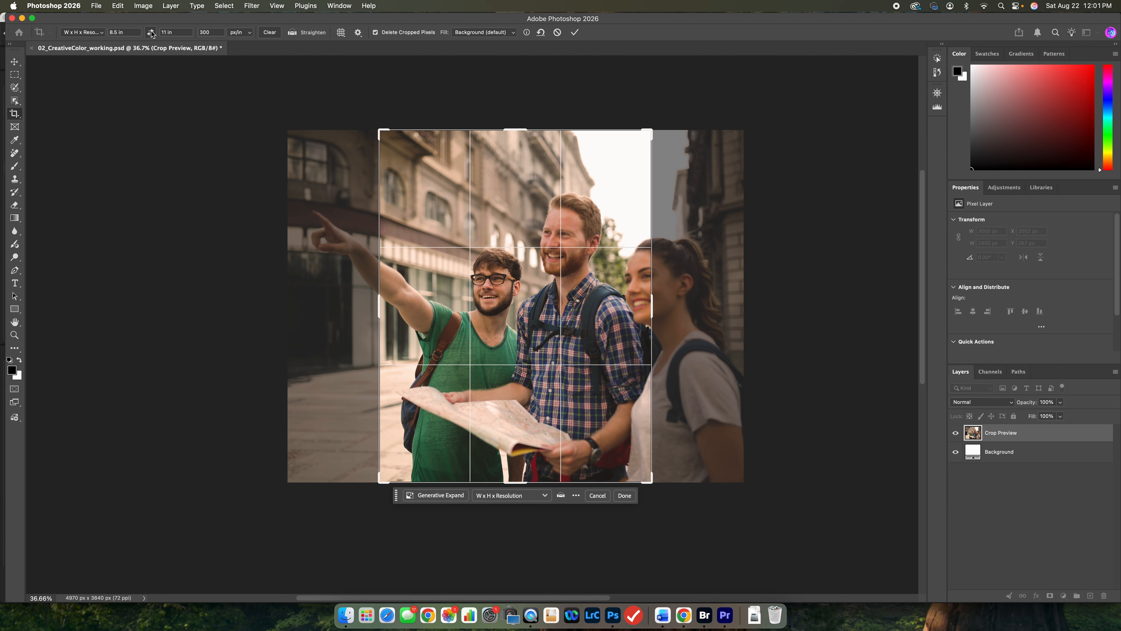
pyautogui.click(151, 33)
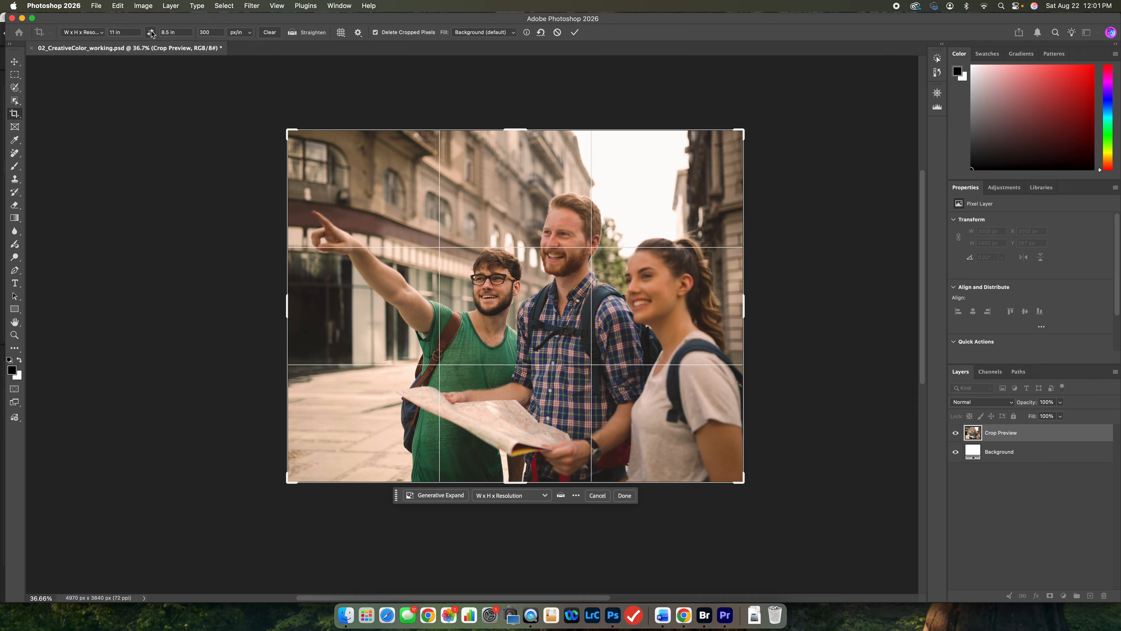
pyautogui.scroll(-5, 113, 70)
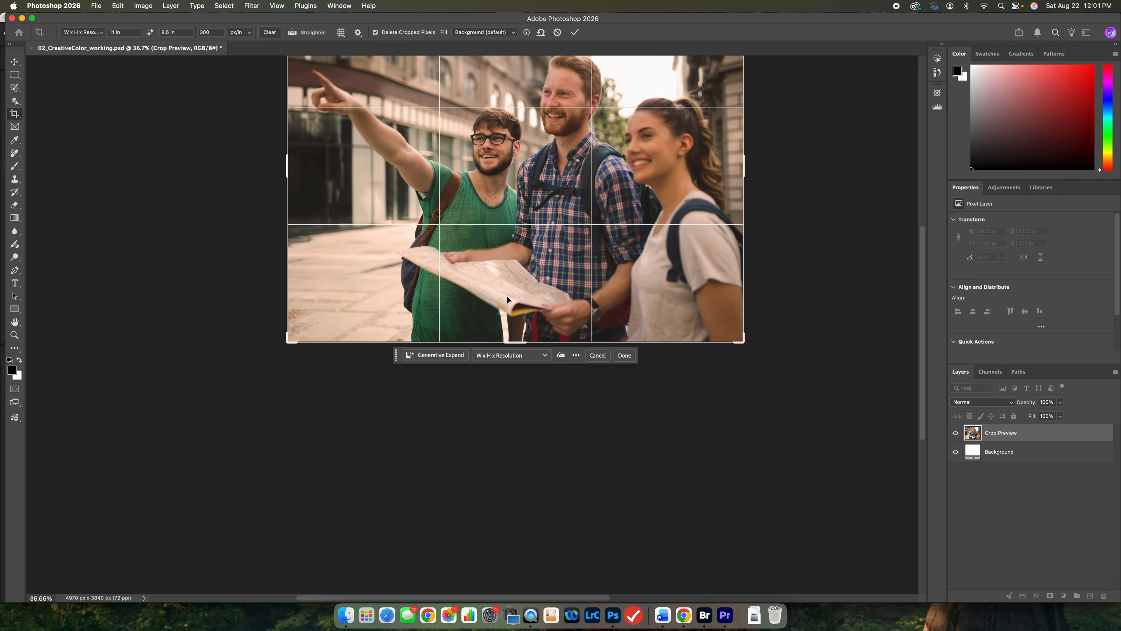
pyautogui.scroll(5, 506, 295)
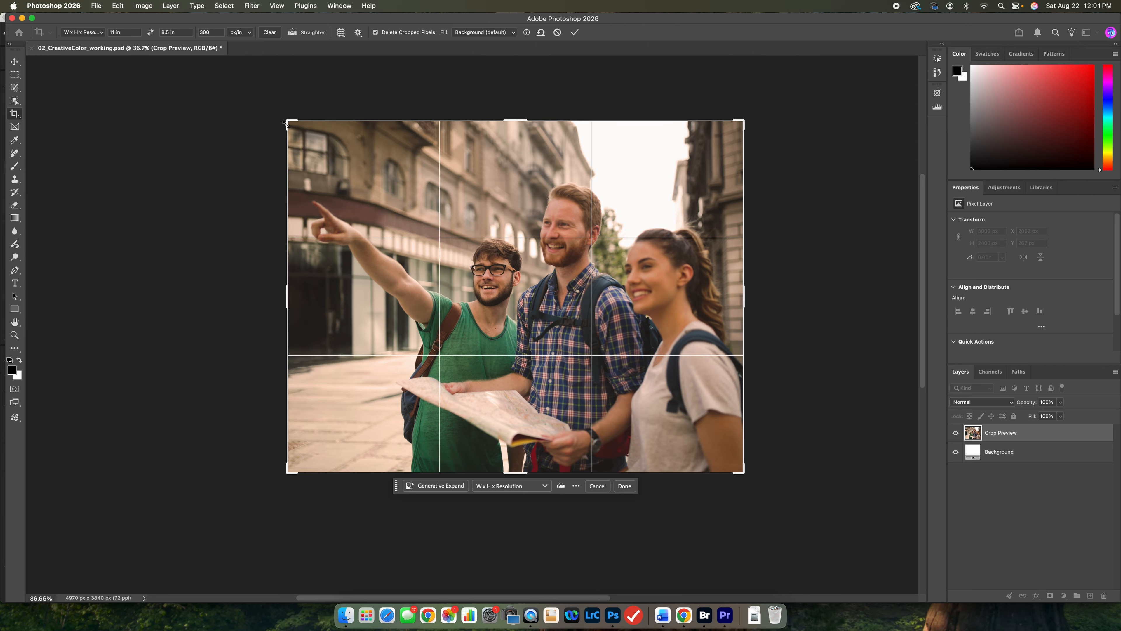
# Try a slightly tighter 11 x 8.5 in crop with cropped pixels deleted, and undo back to the full uncropped photo.
pyautogui.moveTo(286, 124); pyautogui.dragTo(293, 126)
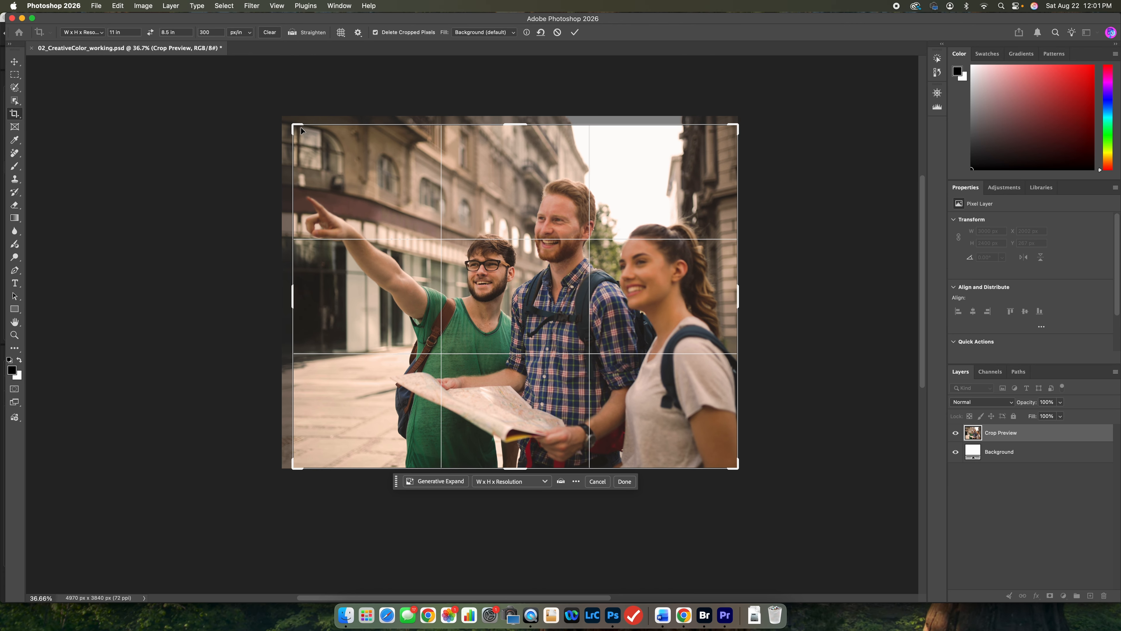
pyautogui.moveTo(294, 126); pyautogui.dragTo(296, 123)
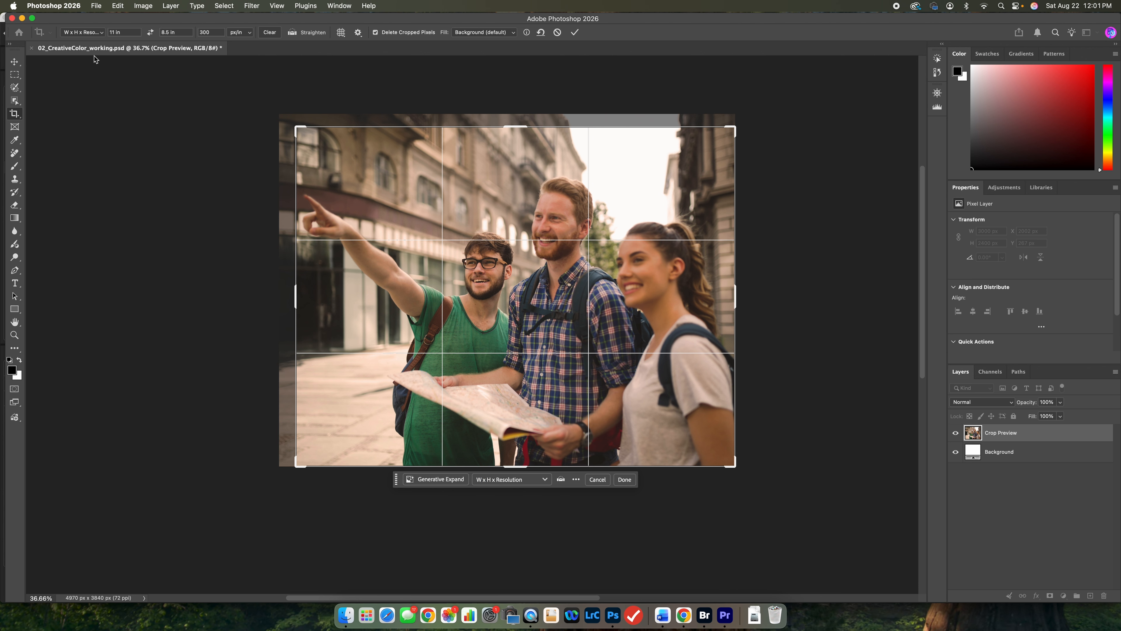
pyautogui.click(574, 33)
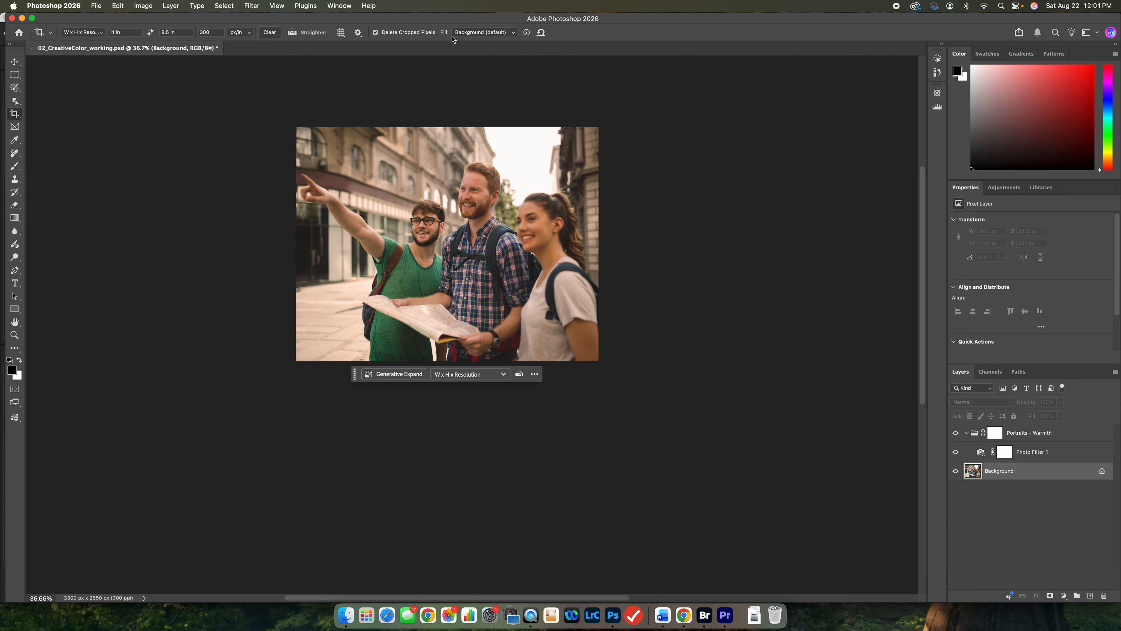
pyautogui.press('super+z')
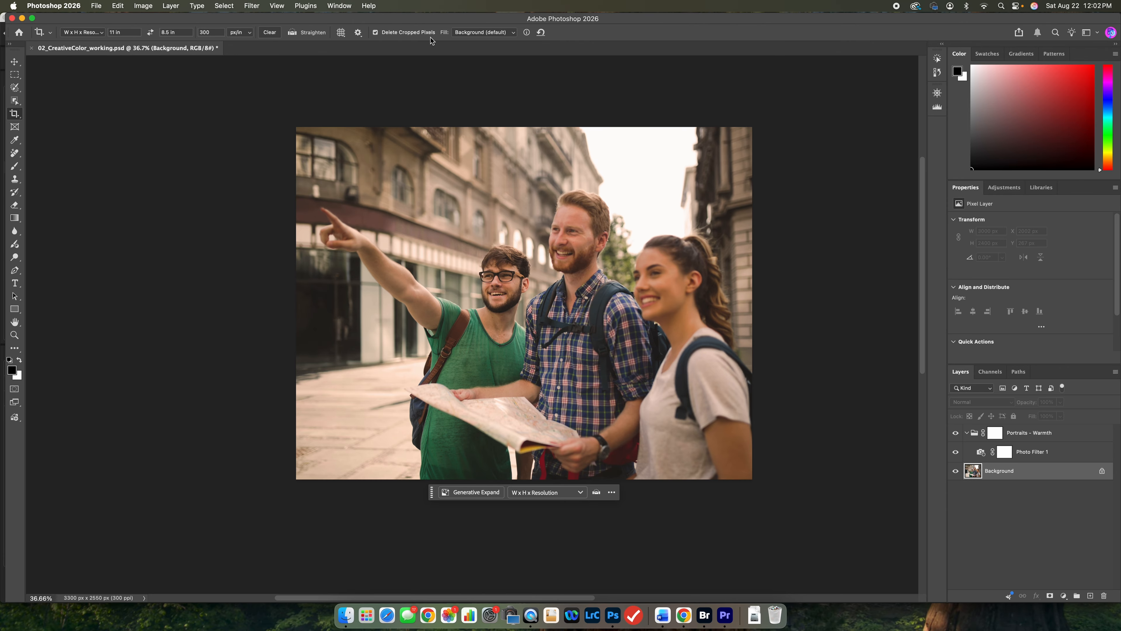
pyautogui.hscroll(5, 423, 111)
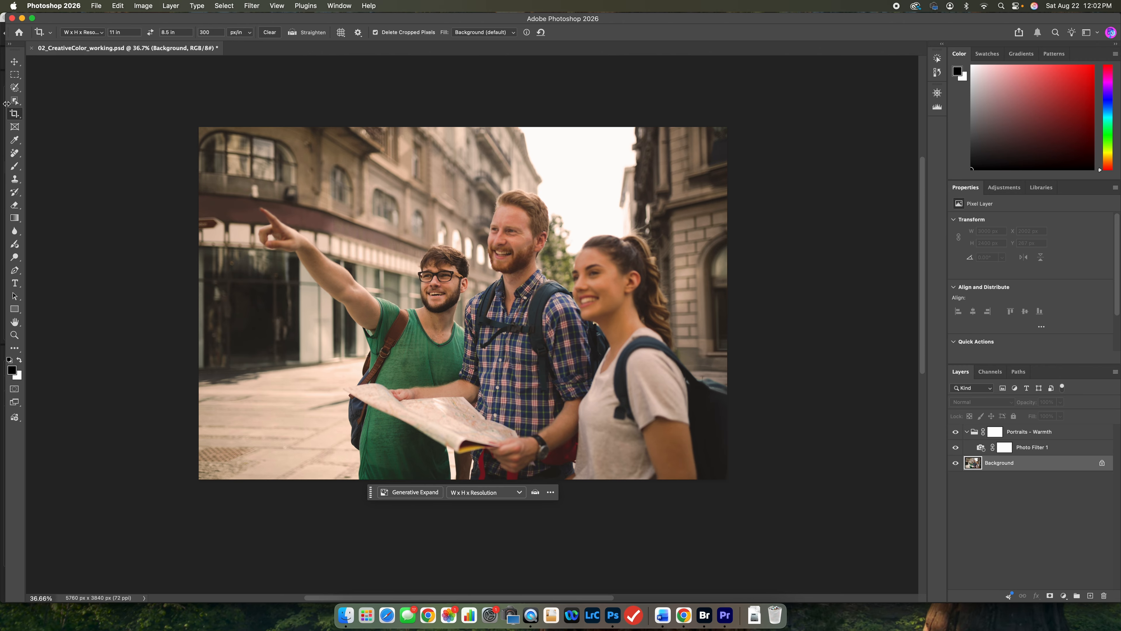
# Crop the photo slightly tighter at 11 x 8.5 in, 300 ppi, with Delete Cropped Pixels turned off.
pyautogui.click(12, 116)
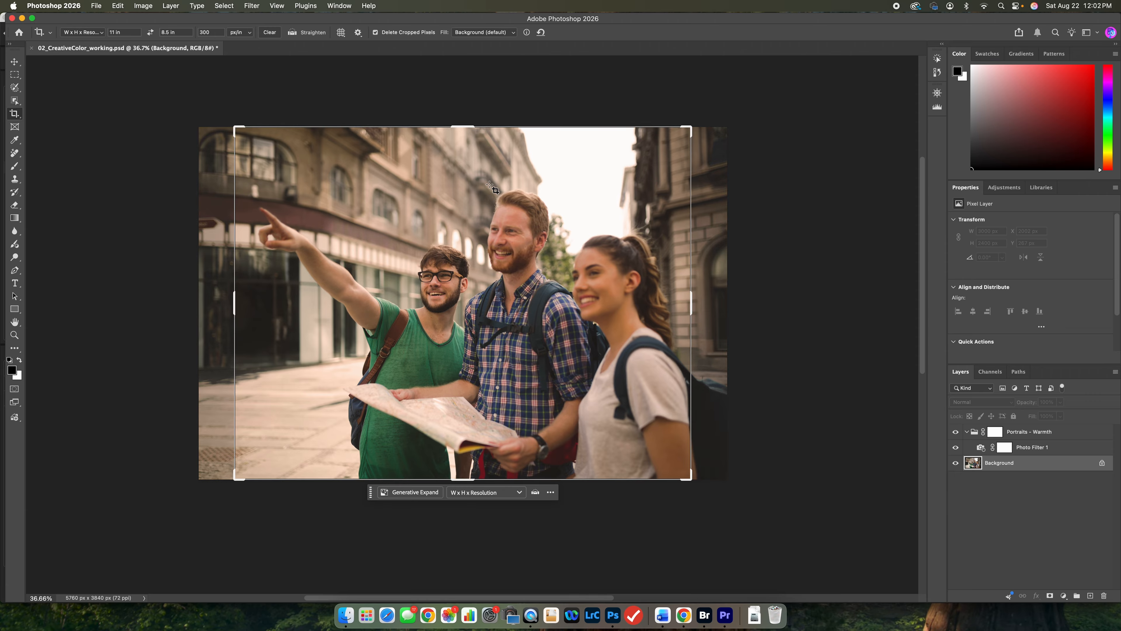
pyautogui.click(385, 36)
pyautogui.moveTo(245, 132); pyautogui.dragTo(244, 134)
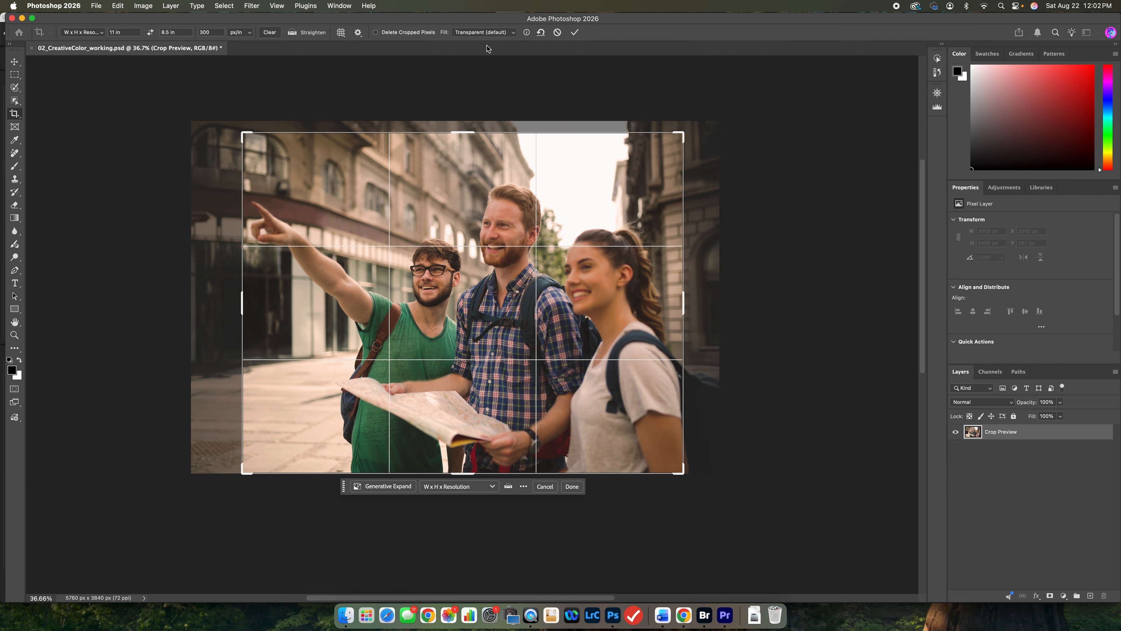
pyautogui.click(580, 33)
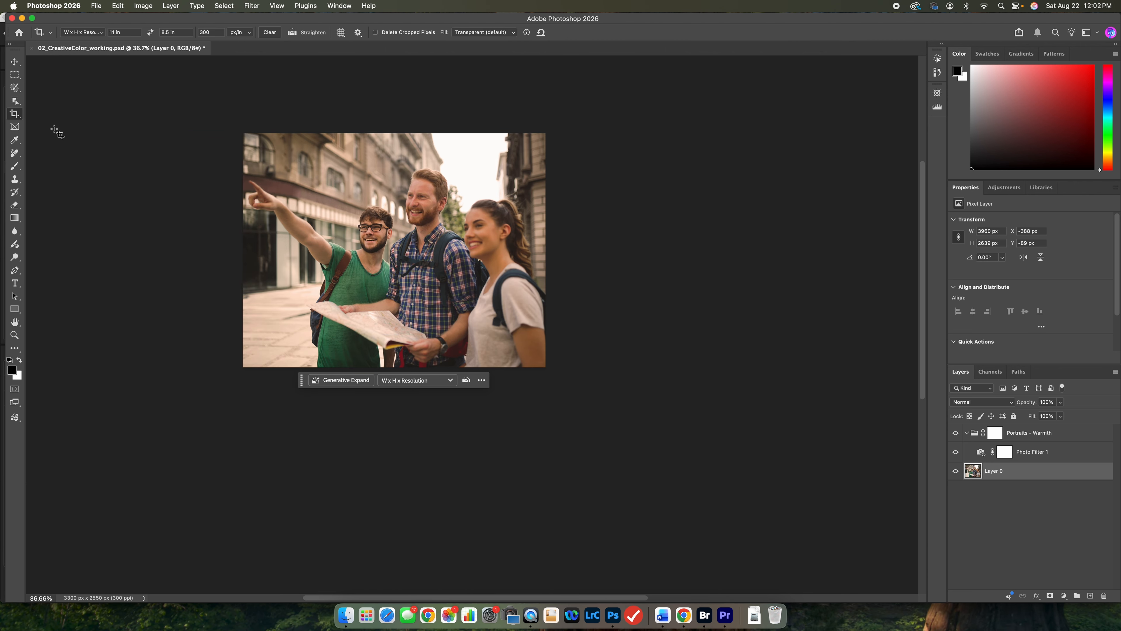
# Enlarge the crop frame slightly into the hidden image area and commit the crop with Delete Cropped Pixels turned on.
pyautogui.click(17, 117)
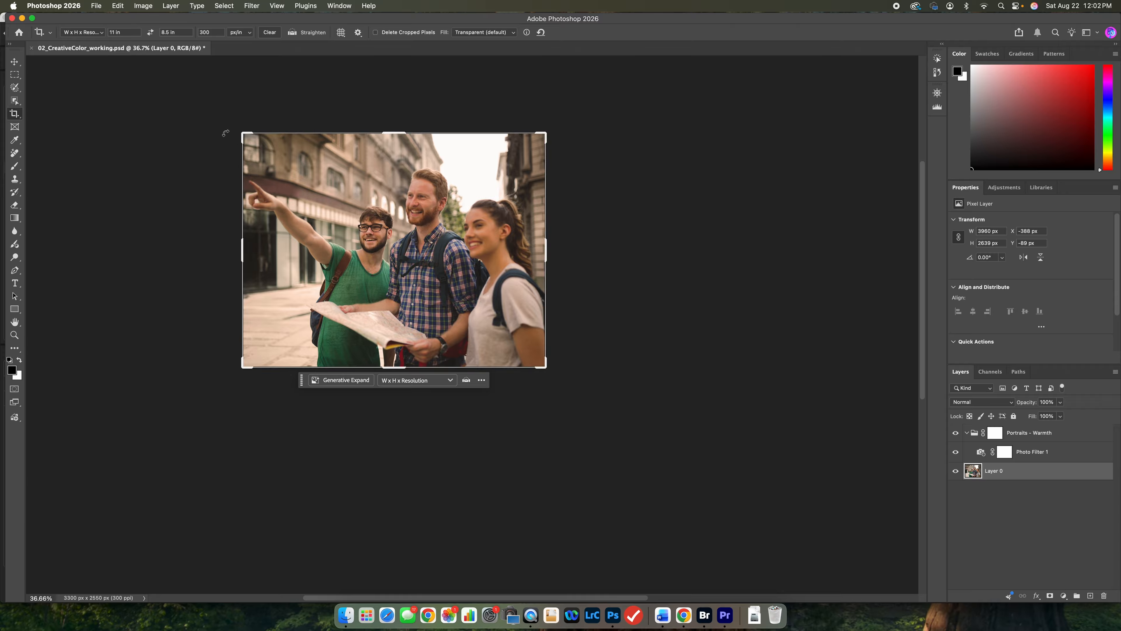
pyautogui.moveTo(244, 134)
pyautogui.mouseDown()
pyautogui.moveTo(236, 120)
pyautogui.moveTo(237, 136)
pyautogui.mouseUp()
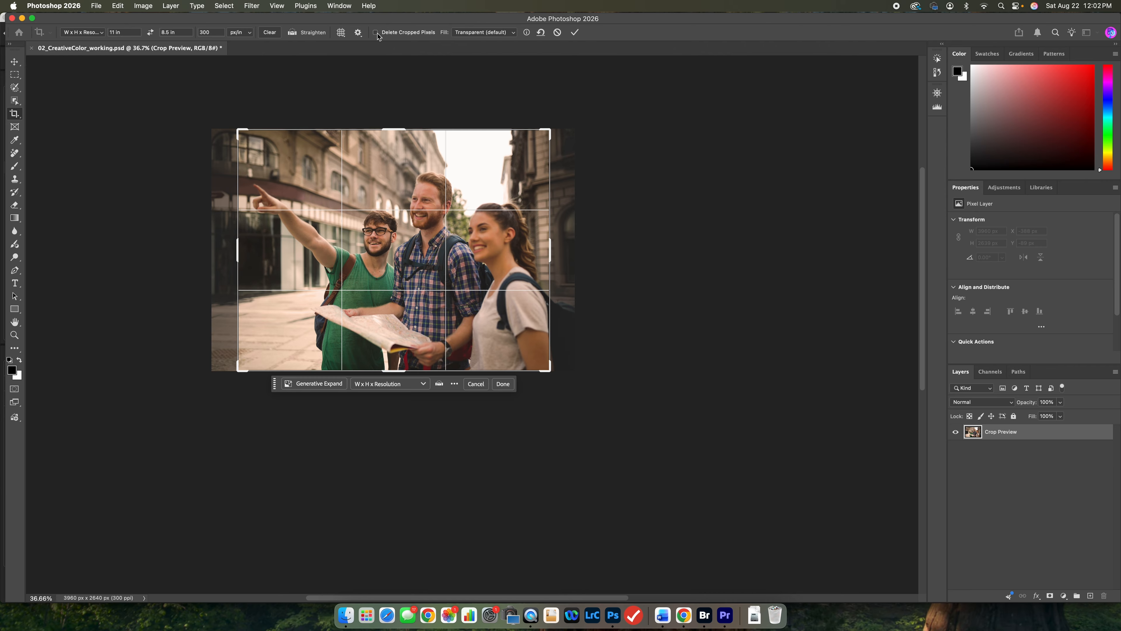
pyautogui.click(376, 35)
pyautogui.click(575, 32)
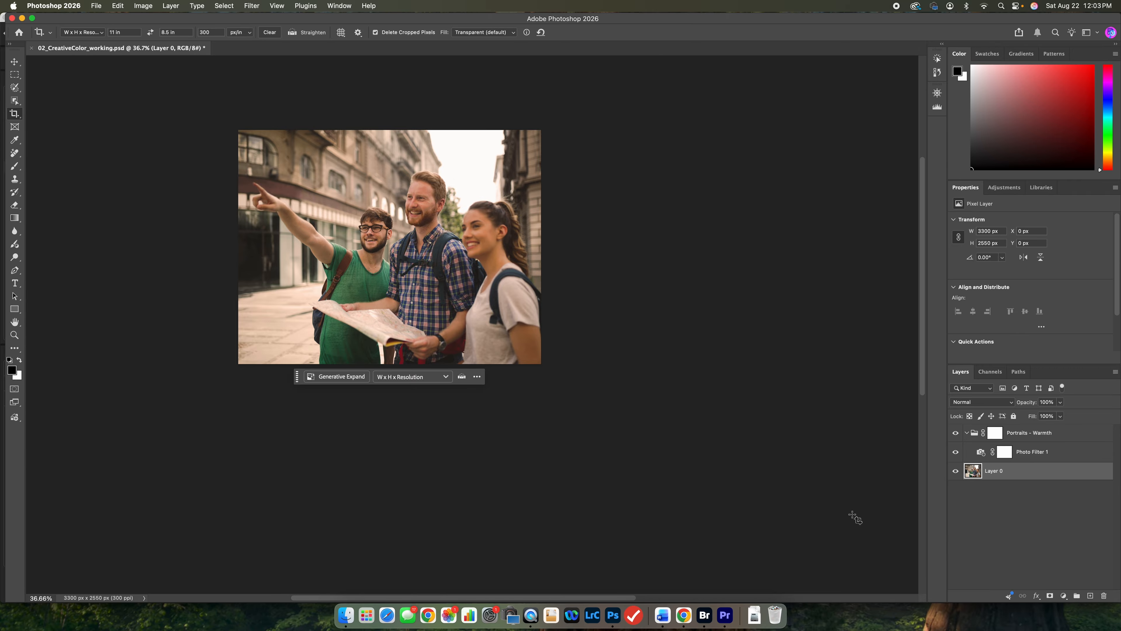
# Convert the Portraits - Warmth group, its Photo Filter 1 layer and Layer 0 together into one smart object.
pyautogui.click(1014, 437)
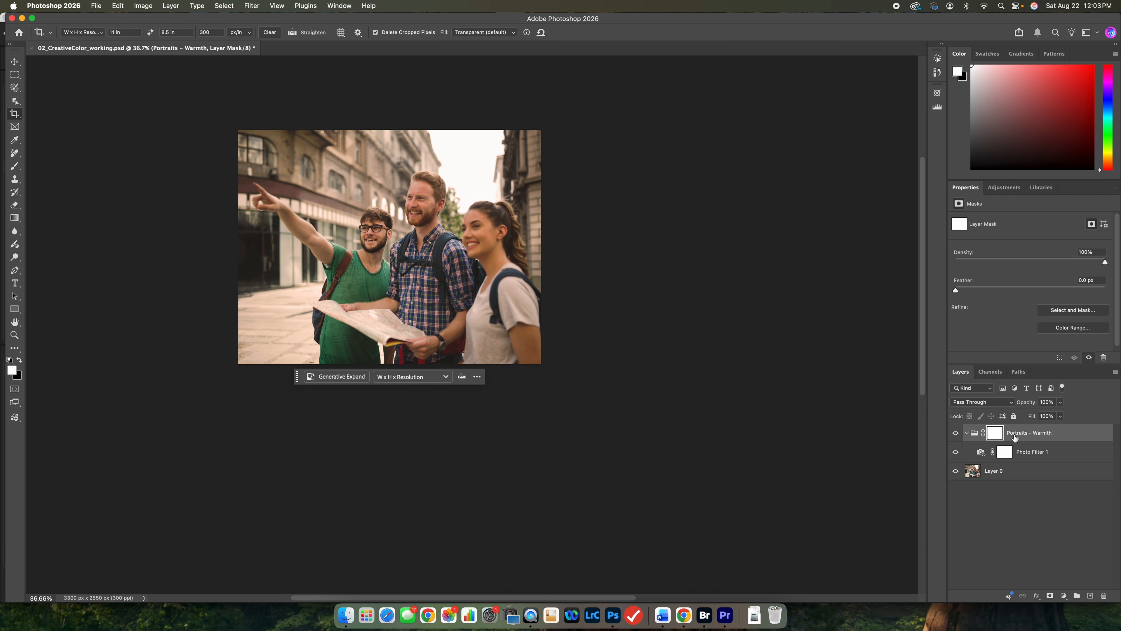
pyautogui.keyDown('shift'); pyautogui.click(1010, 475); pyautogui.keyUp('shift')
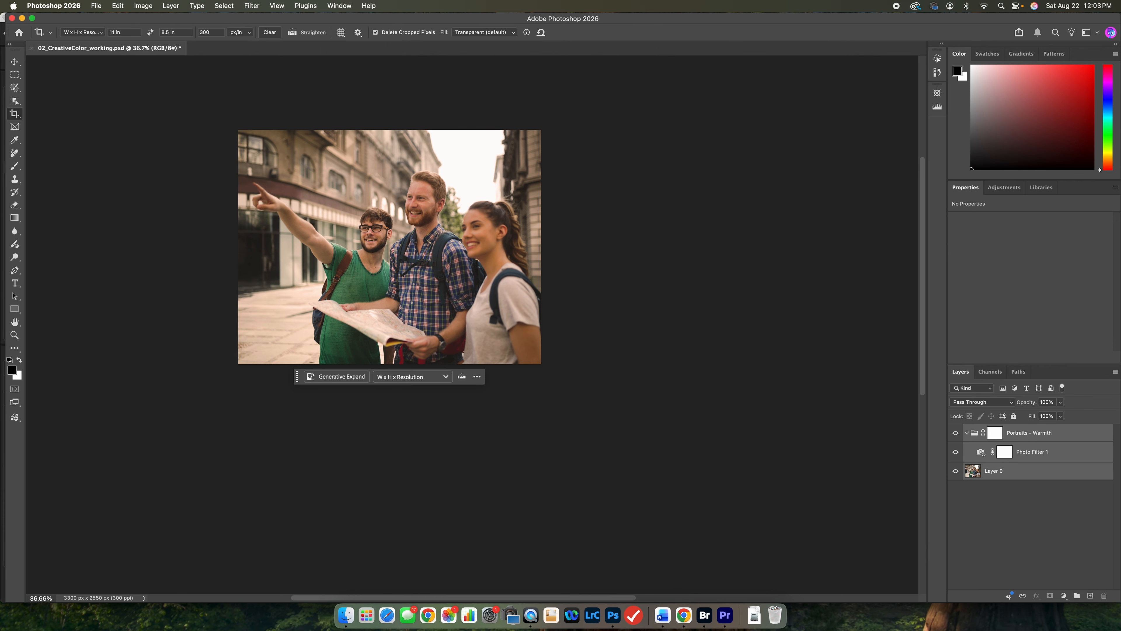
pyautogui.rightClick(999, 454)
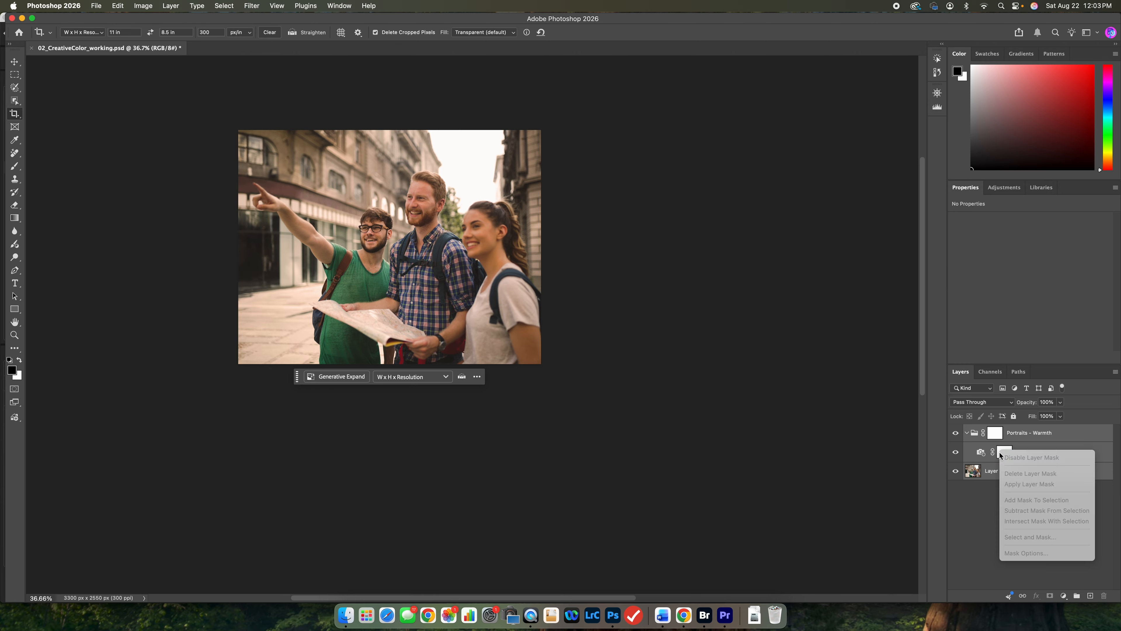
pyautogui.rightClick(980, 454)
pyautogui.rightClick(981, 453)
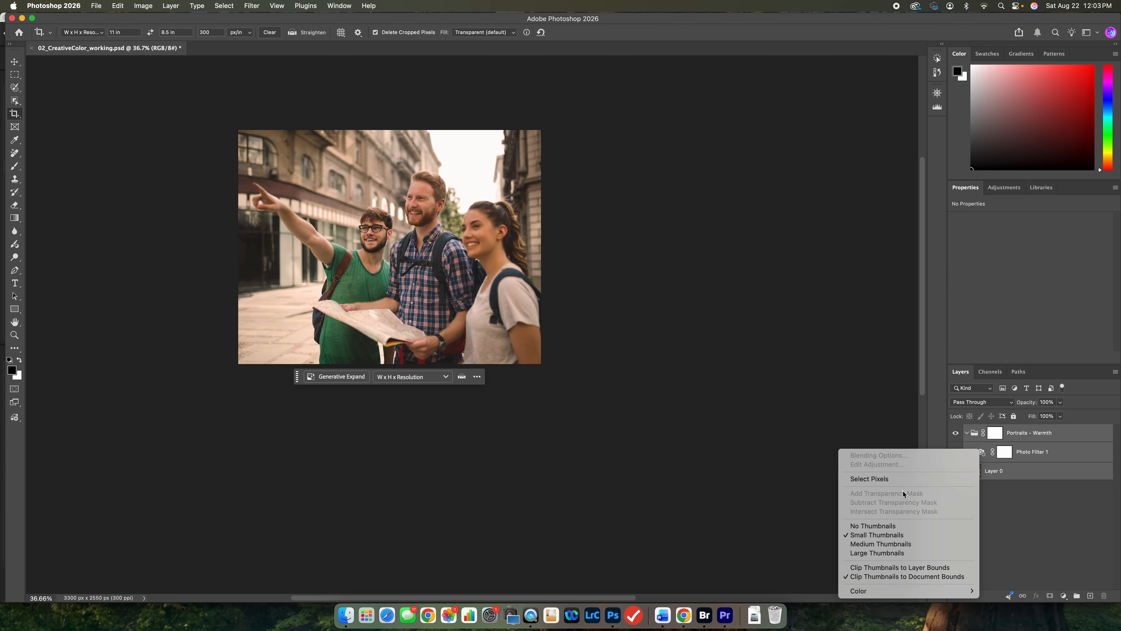
pyautogui.click(1071, 474)
pyautogui.rightClick(1061, 470)
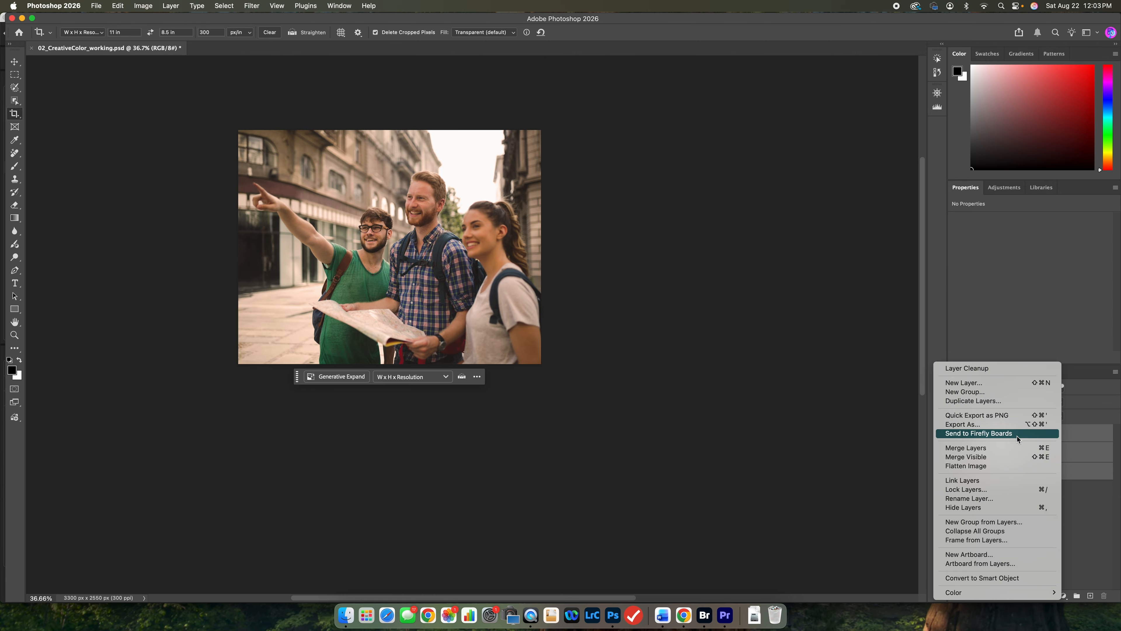
pyautogui.click(1092, 449)
pyautogui.rightClick(1024, 453)
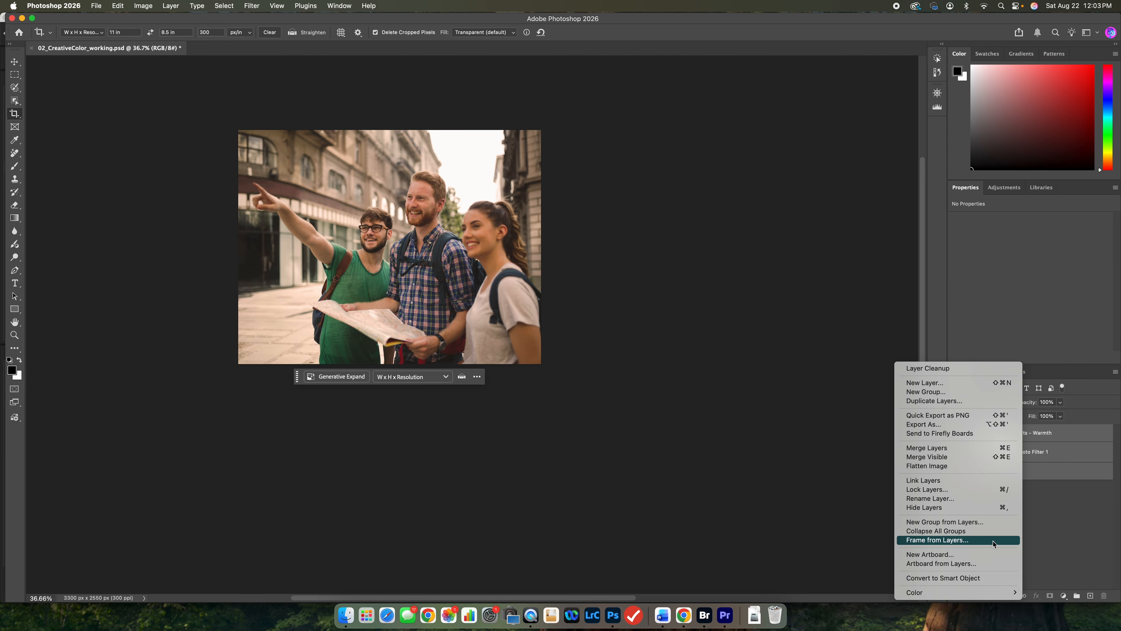
pyautogui.click(988, 582)
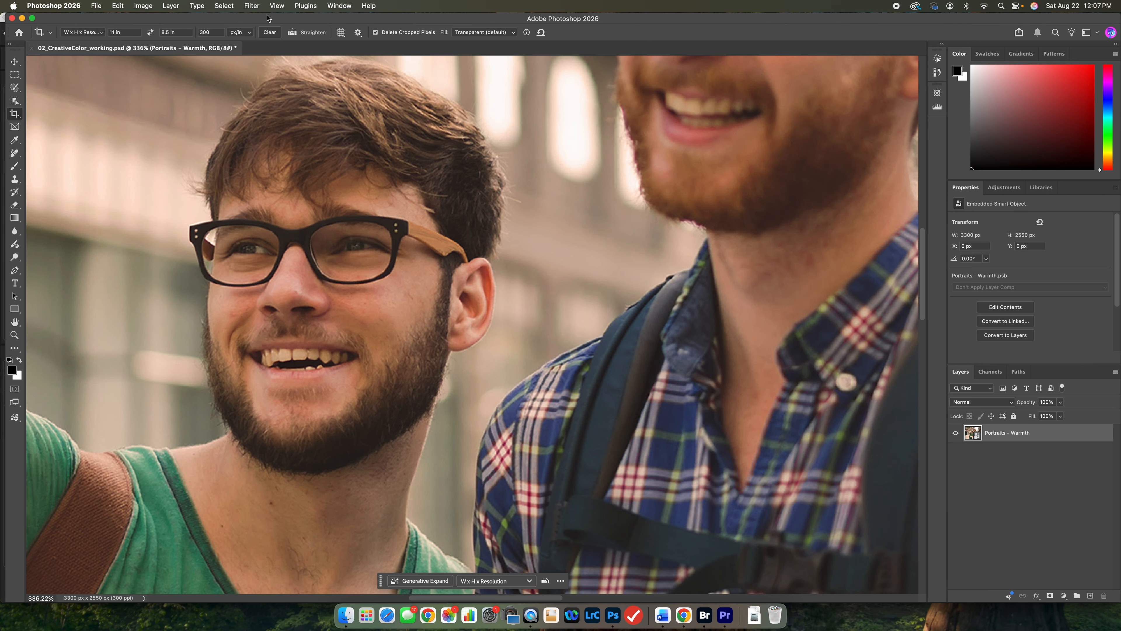
pyautogui.click(252, 6)
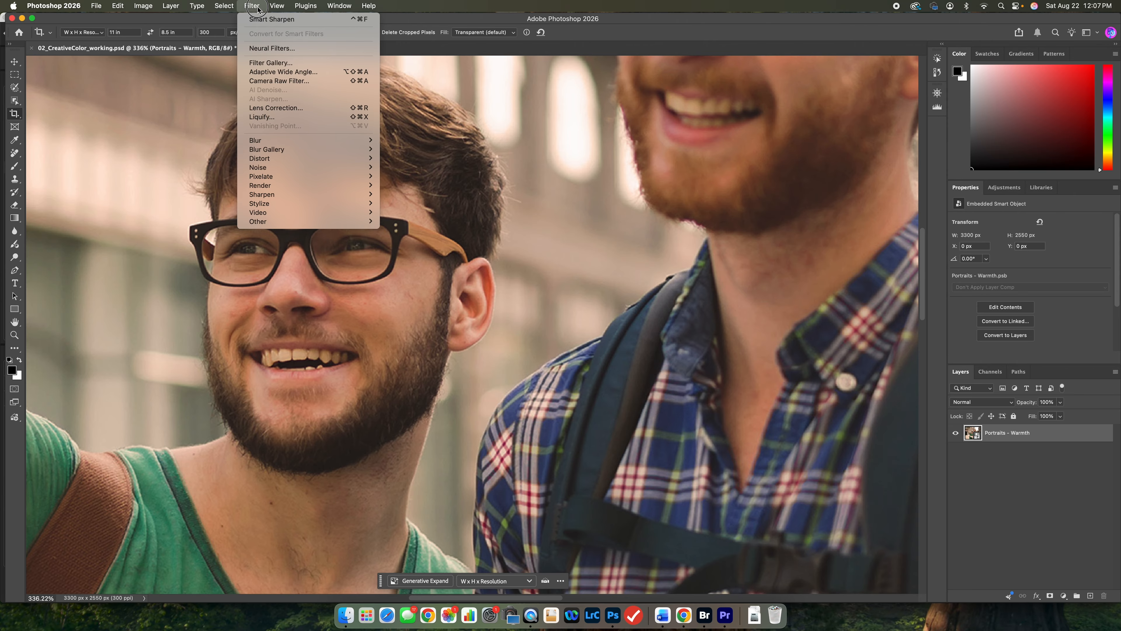
pyautogui.moveTo(266, 197)
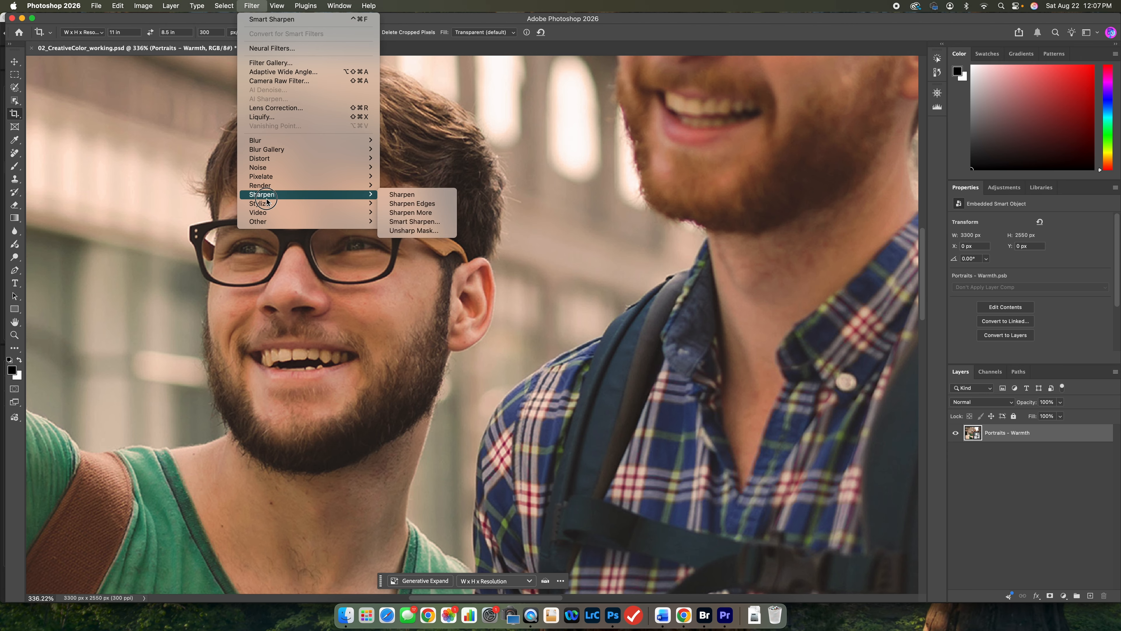
pyautogui.click(426, 222)
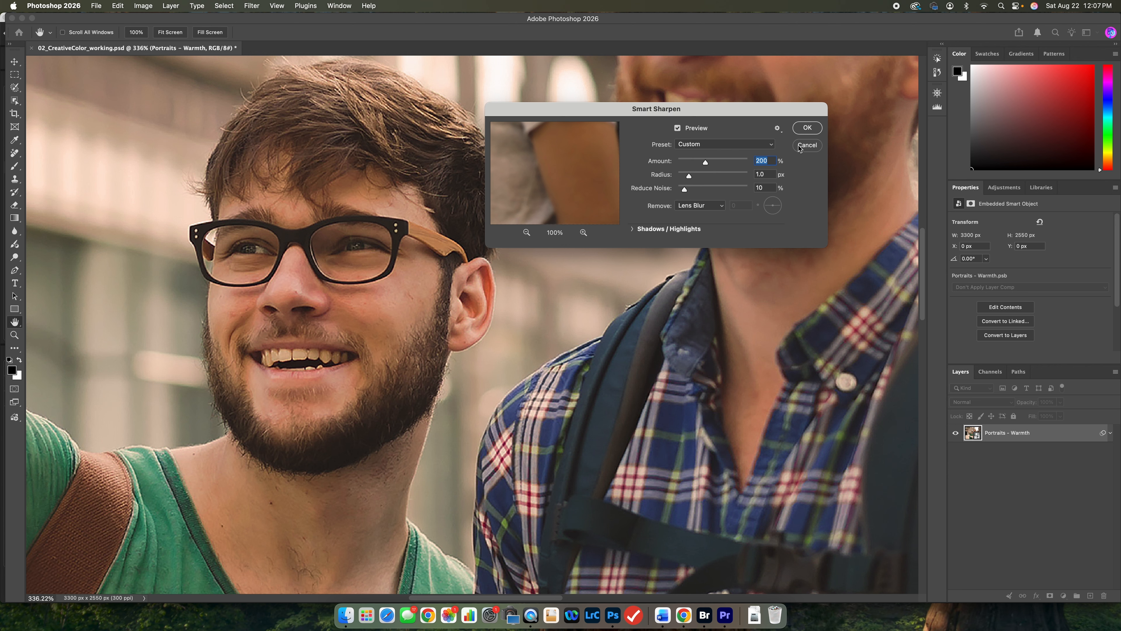
pyautogui.press('Escape')
pyautogui.press('c')
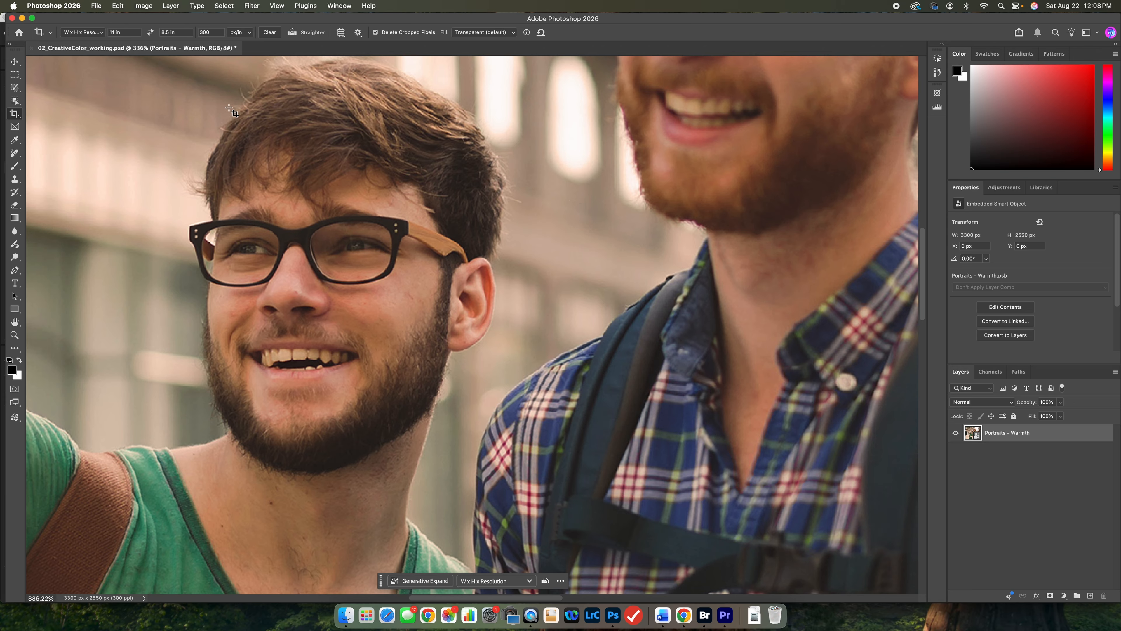
# Open Smart Sharpen for the smart object, test low and high amounts, and set the Amount to 355%.
pyautogui.click(251, 6)
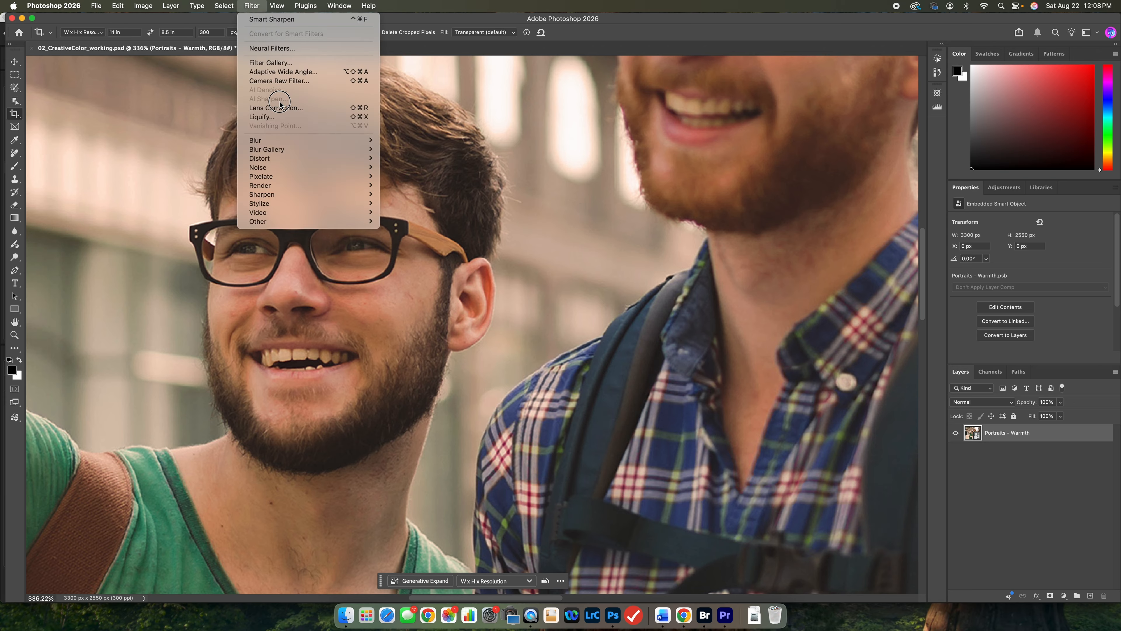
pyautogui.moveTo(286, 178)
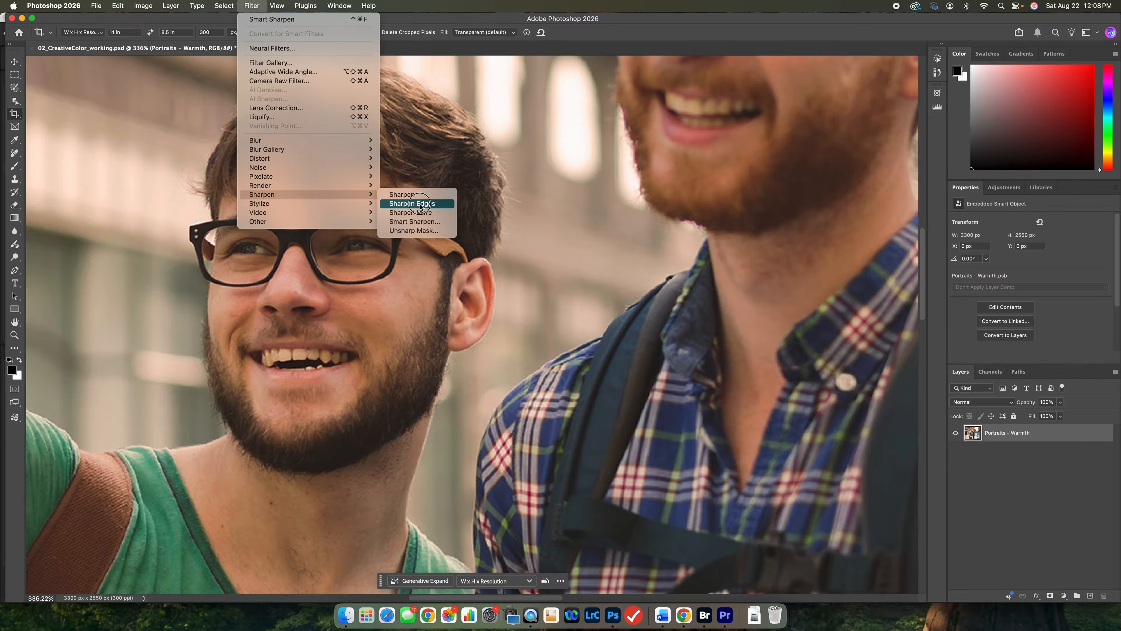
pyautogui.click(424, 223)
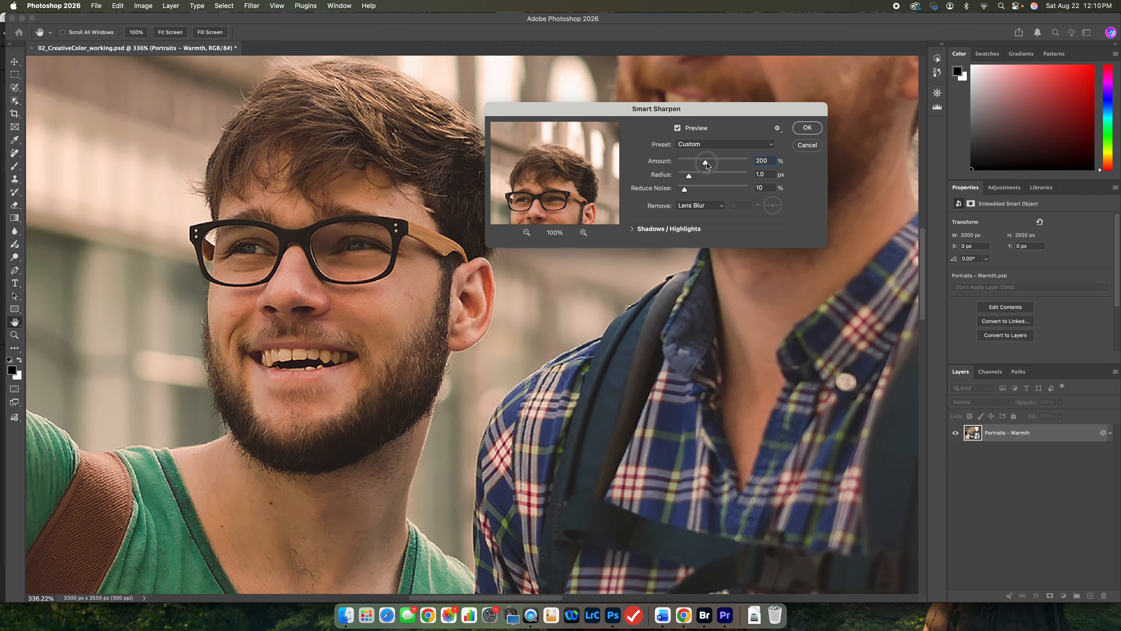
pyautogui.moveTo(706, 162); pyautogui.dragTo(683, 166)
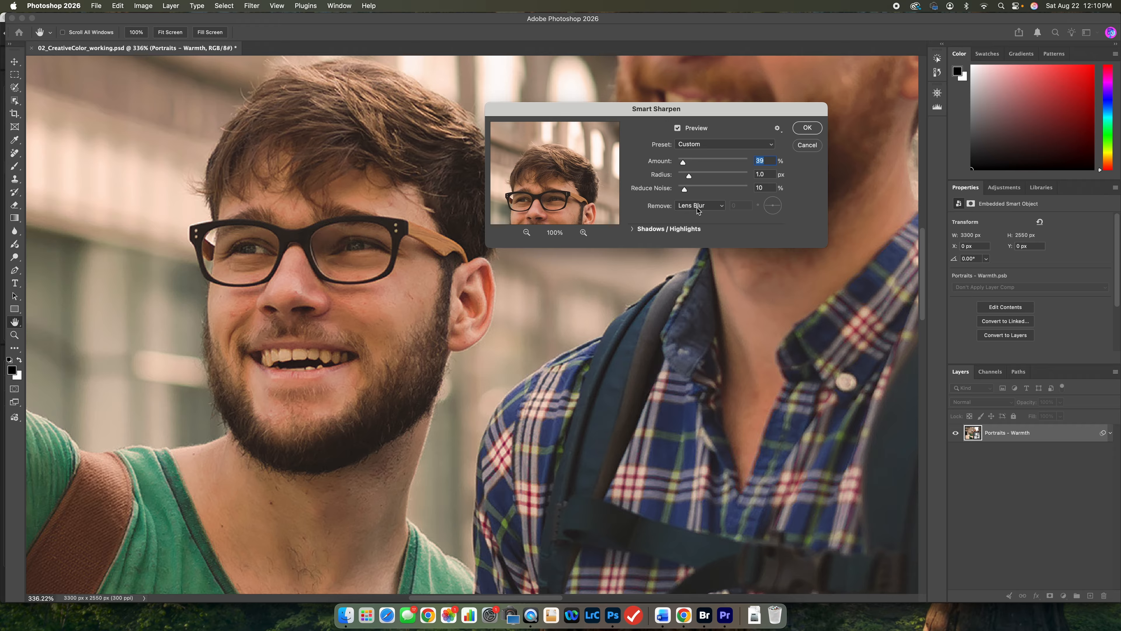
pyautogui.click(685, 164)
pyautogui.moveTo(685, 165); pyautogui.dragTo(709, 164)
pyautogui.moveTo(714, 168); pyautogui.dragTo(740, 164)
pyautogui.moveTo(733, 167); pyautogui.dragTo(728, 167)
# Compare the bearded man's face and the plaid shirt with the Smart Sharpen preview off and on.
pyautogui.click(678, 129)
pyautogui.click(678, 129)
pyautogui.click(678, 129)
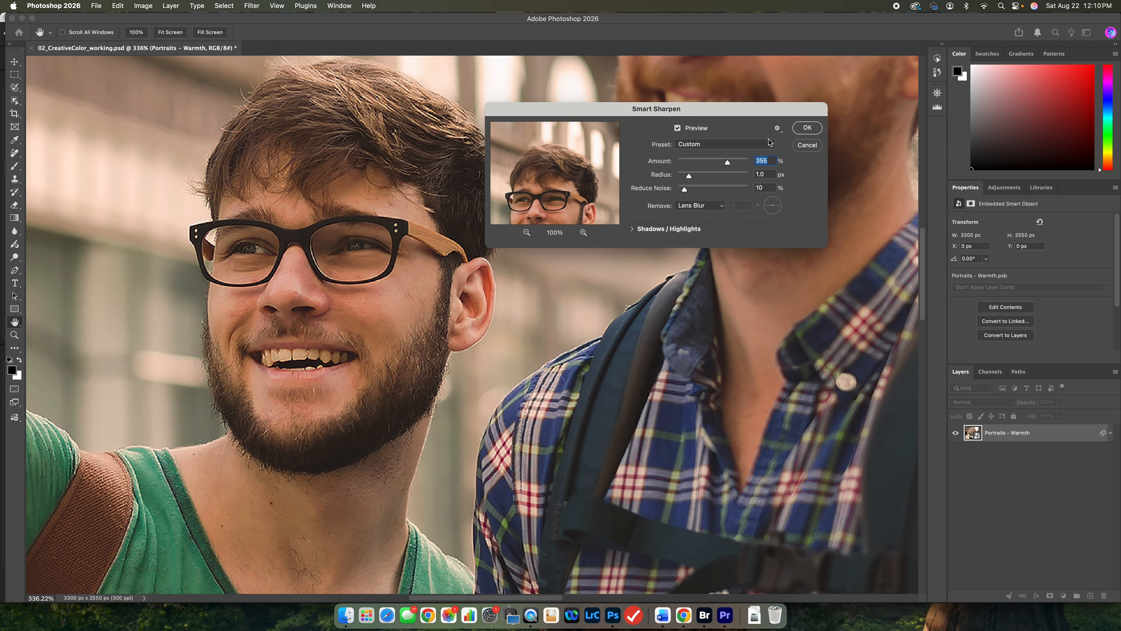
# Lower the Smart Sharpen Amount to 270%, apply the filter to the smart object and switch to the Crop tool.
pyautogui.moveTo(727, 163); pyautogui.dragTo(716, 162)
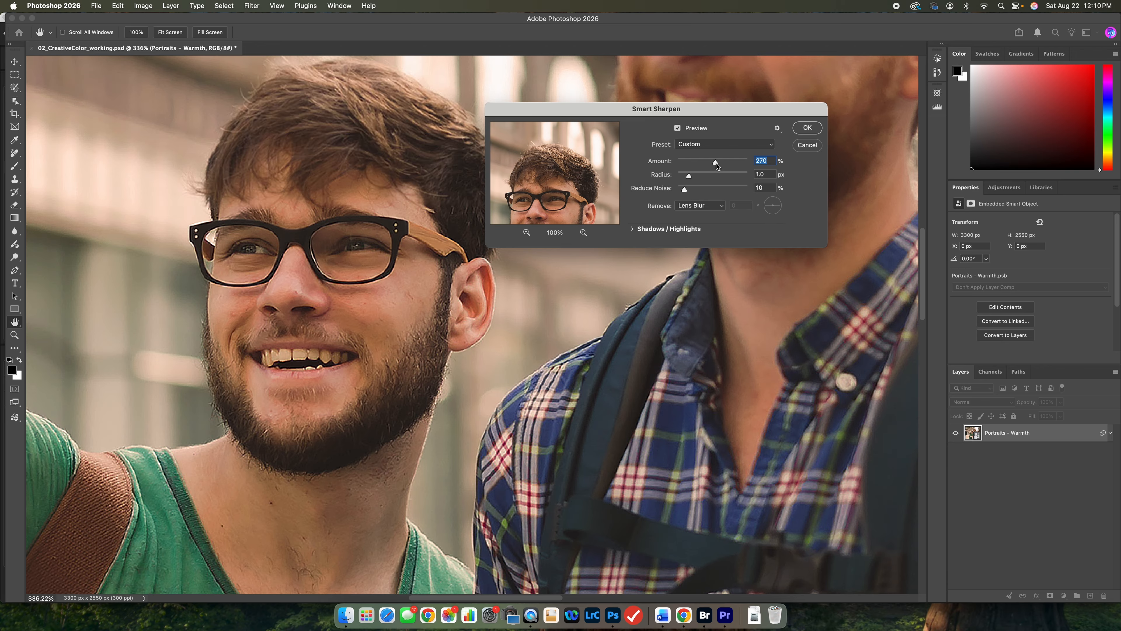
pyautogui.click(808, 128)
pyautogui.press('c')
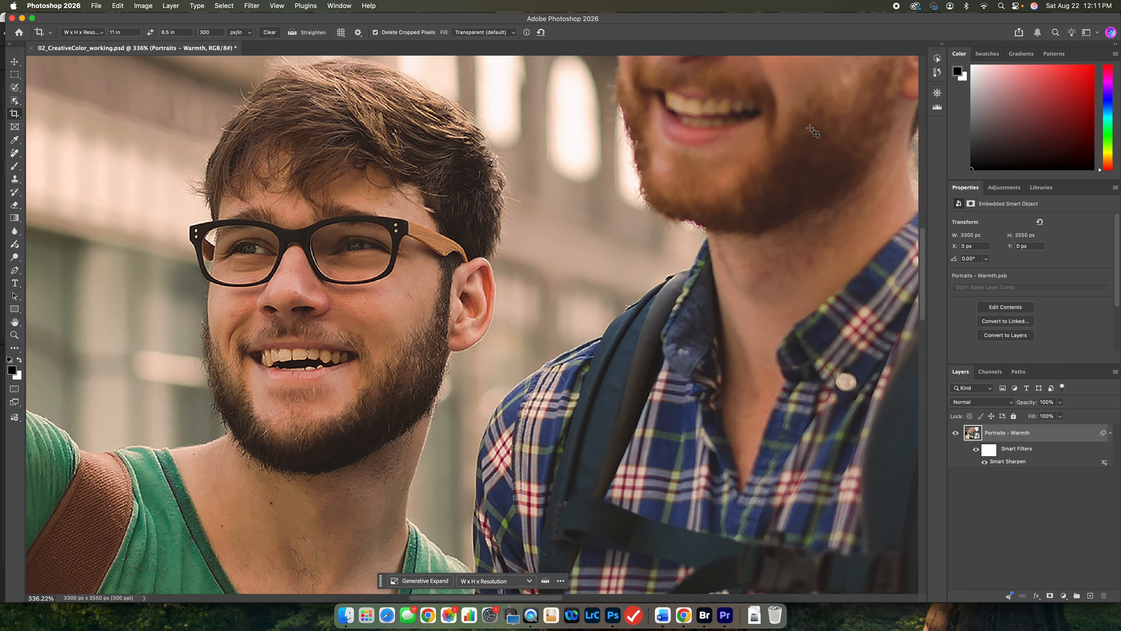
pyautogui.click(95, 6)
pyautogui.click(110, 112)
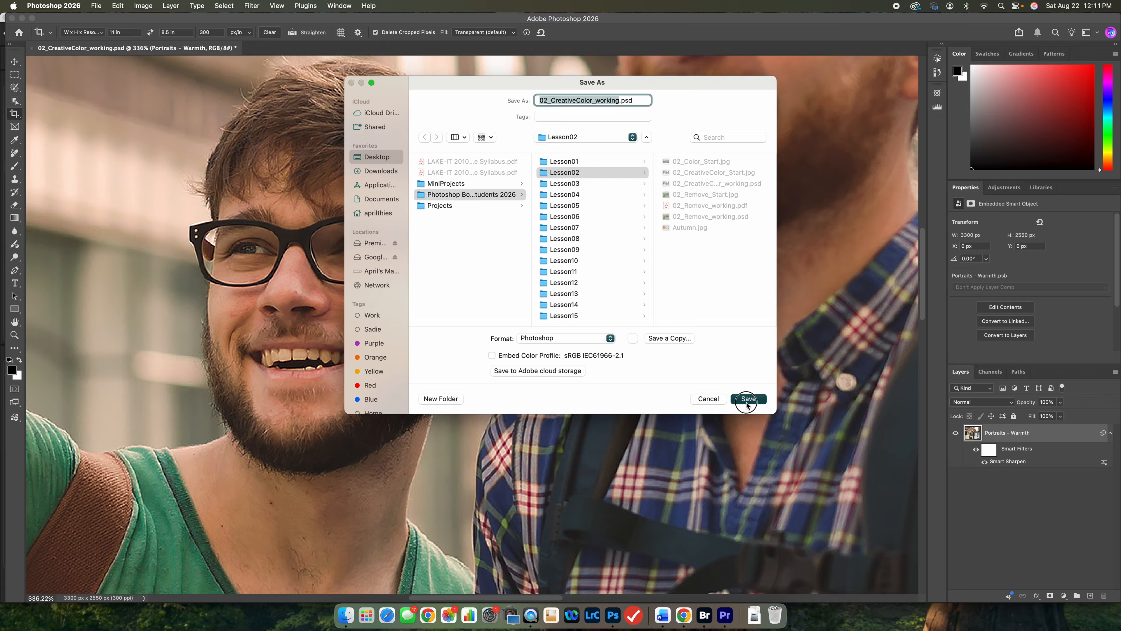
pyautogui.click(706, 398)
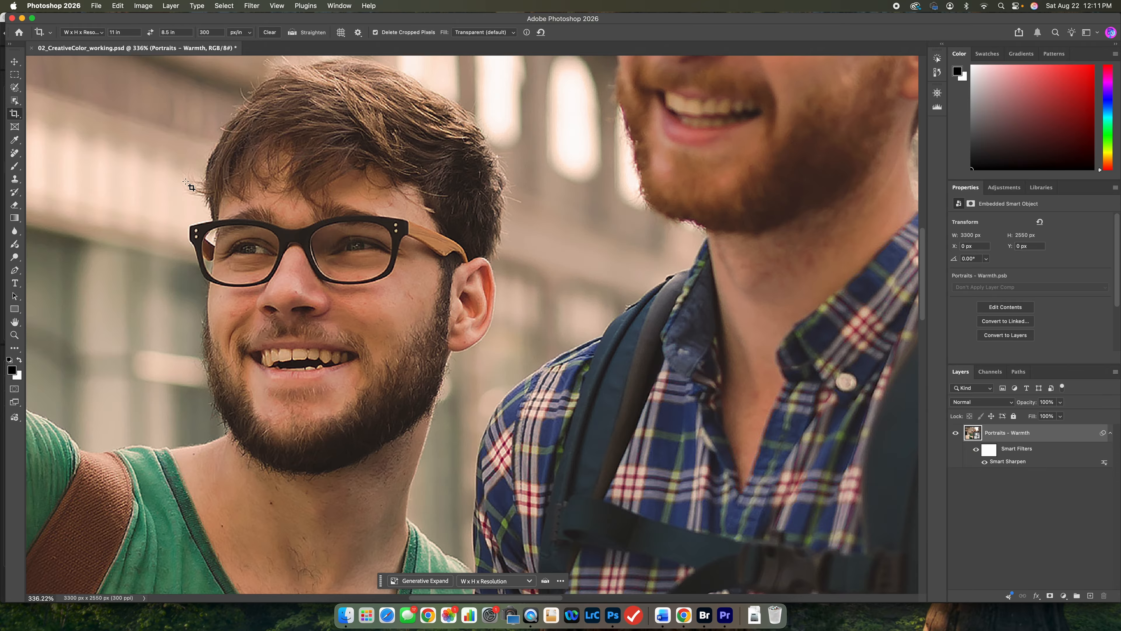
# Save the working PSD with Maximize Compatibility on and set the format options not to show again.
pyautogui.click(95, 6)
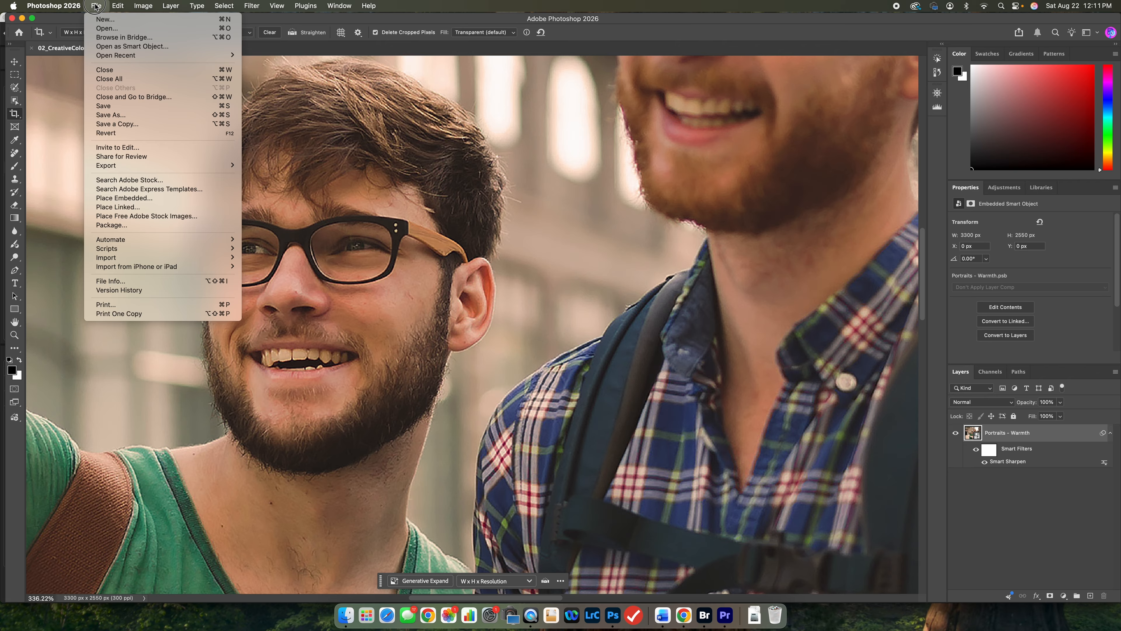
pyautogui.click(110, 89)
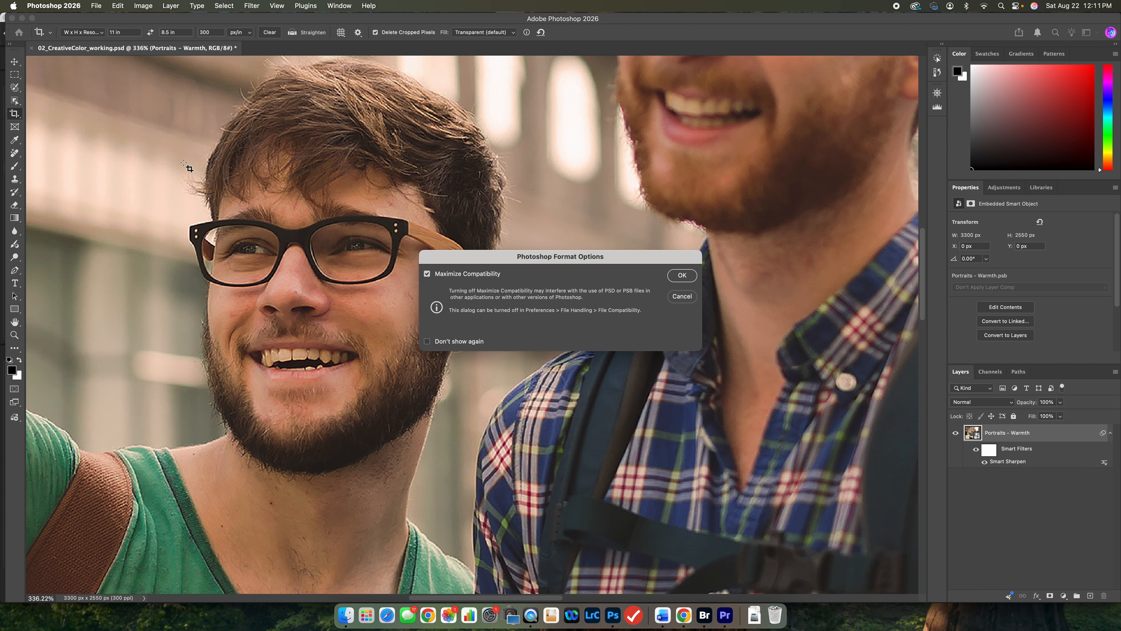
pyautogui.click(444, 346)
pyautogui.click(680, 281)
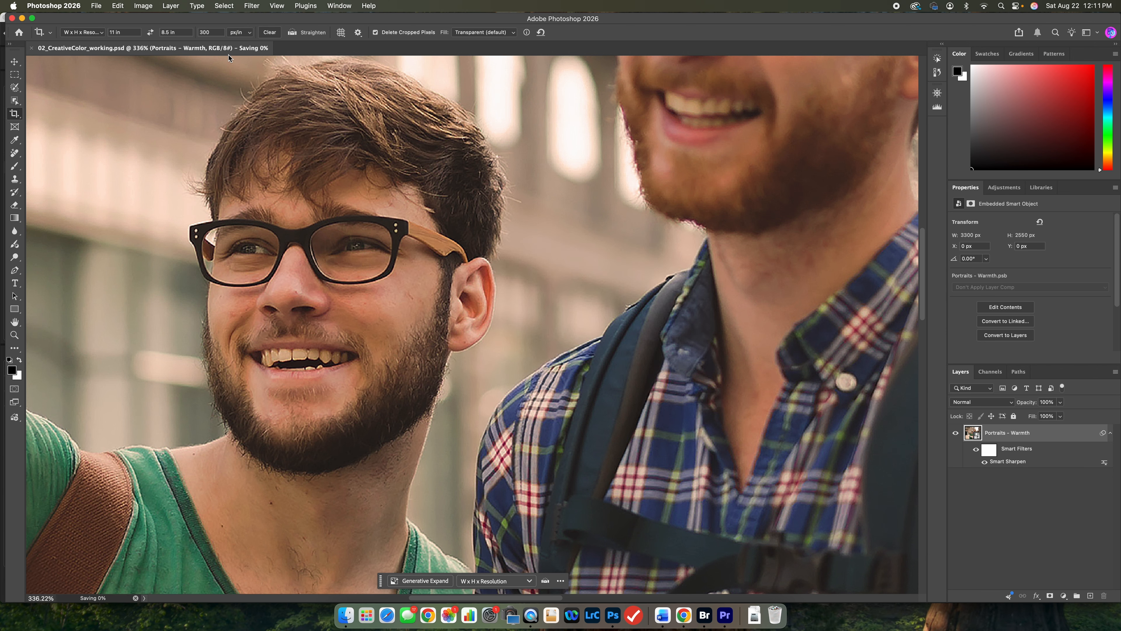
# Save the image in Photoshop PDF format as 02_CreativeColor_working.pdf in the Lesson02 folder, using the High Quality Print preset with Preserve Photoshop Editing Capabilities on.
pyautogui.click(96, 6)
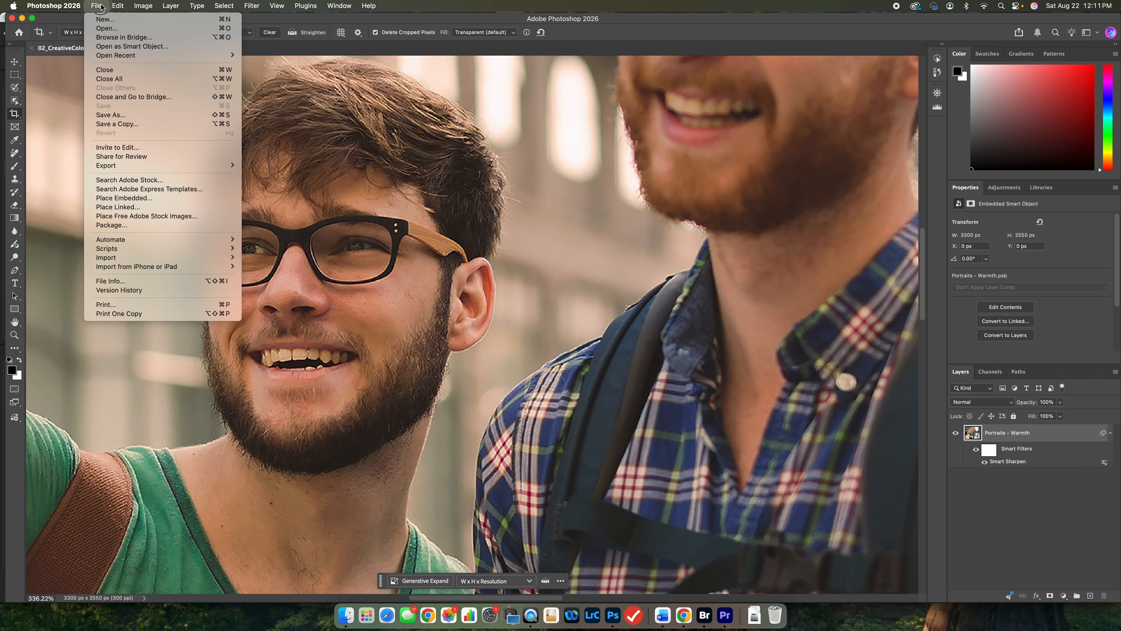
pyautogui.click(110, 114)
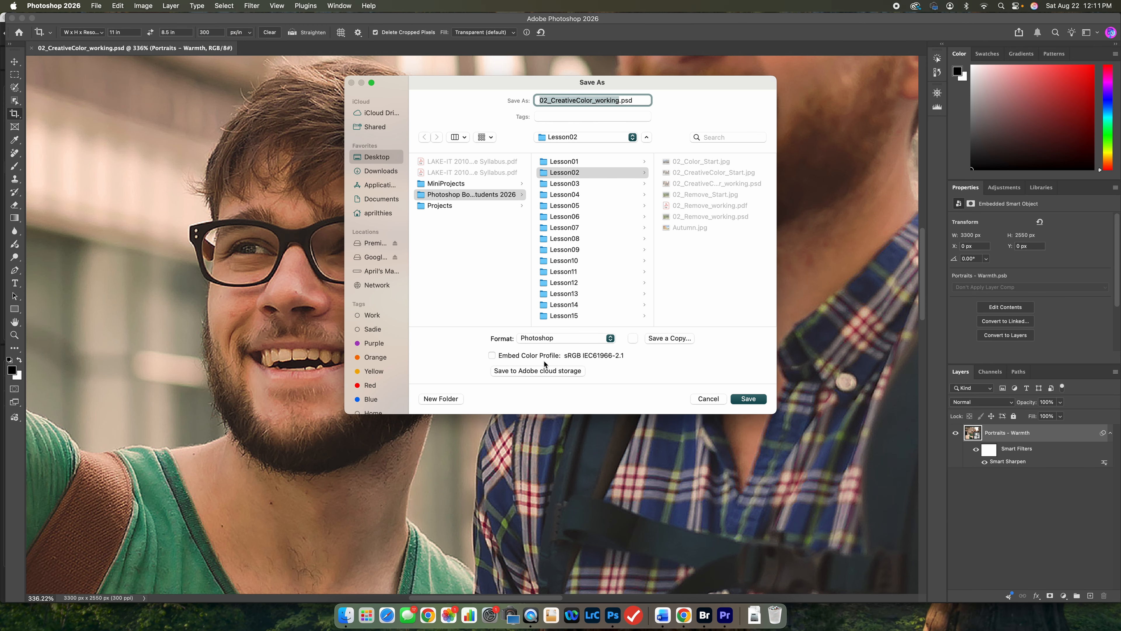
pyautogui.click(554, 342)
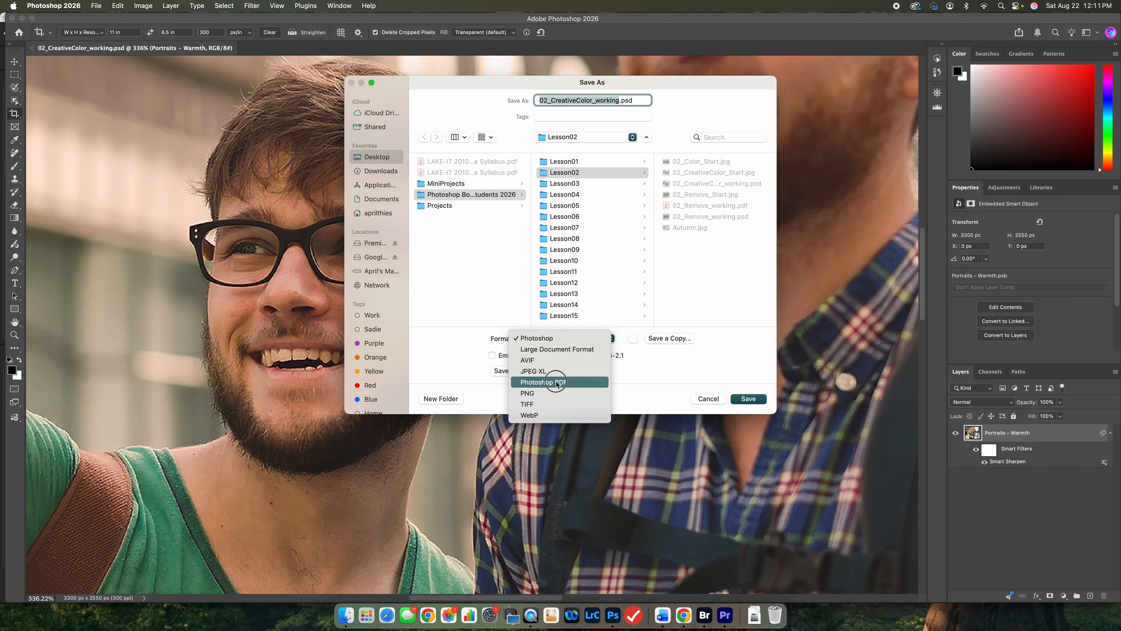
pyautogui.click(575, 384)
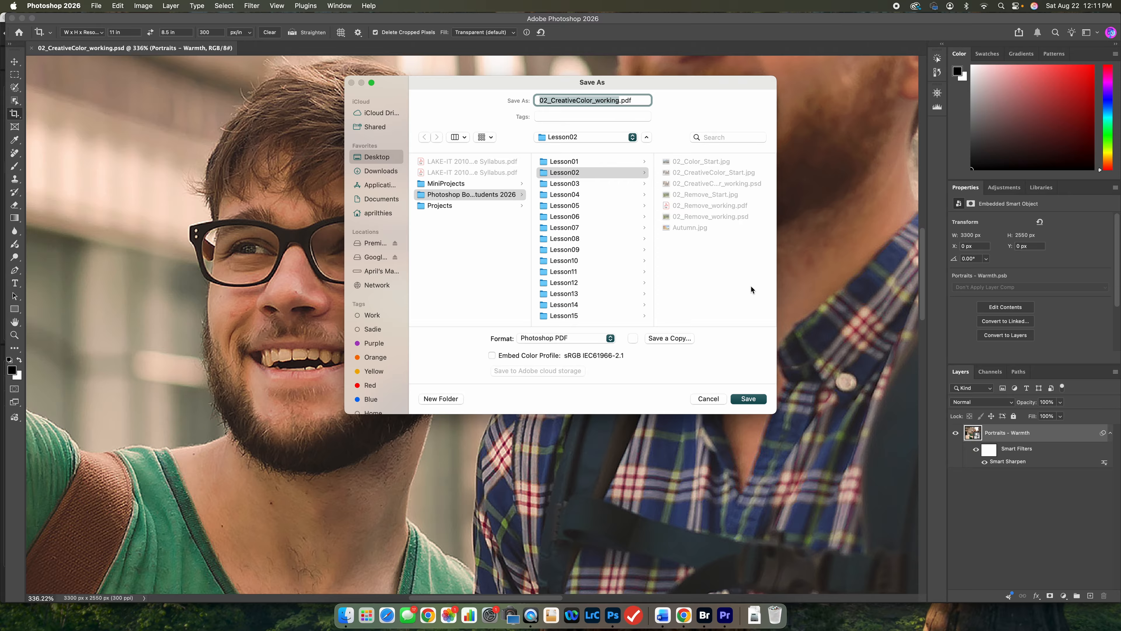
pyautogui.click(746, 400)
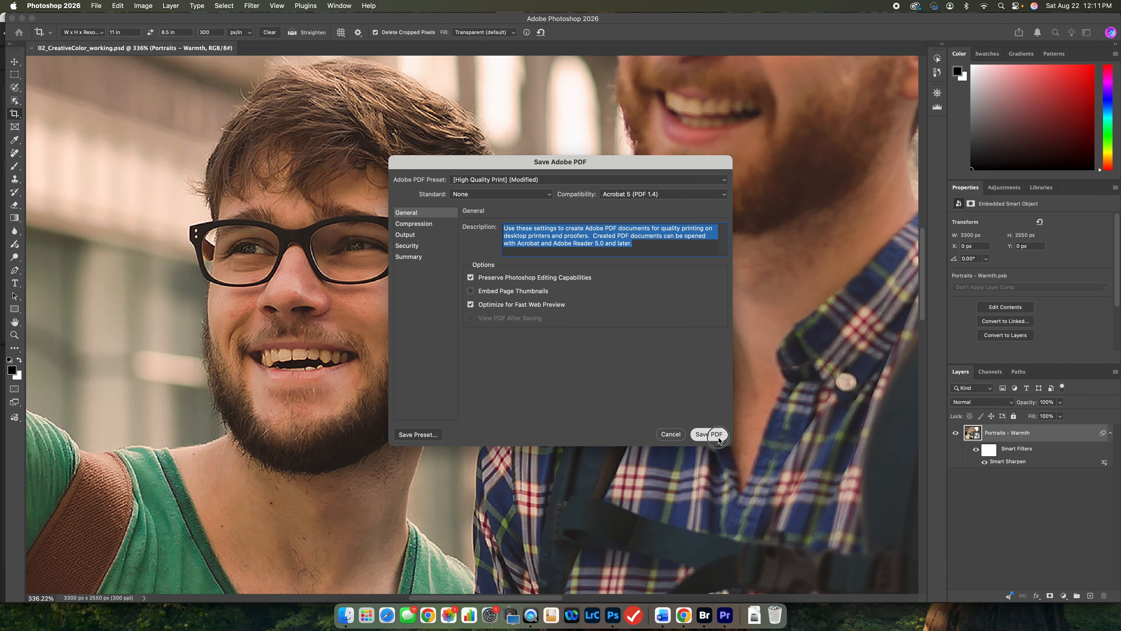
pyautogui.click(709, 434)
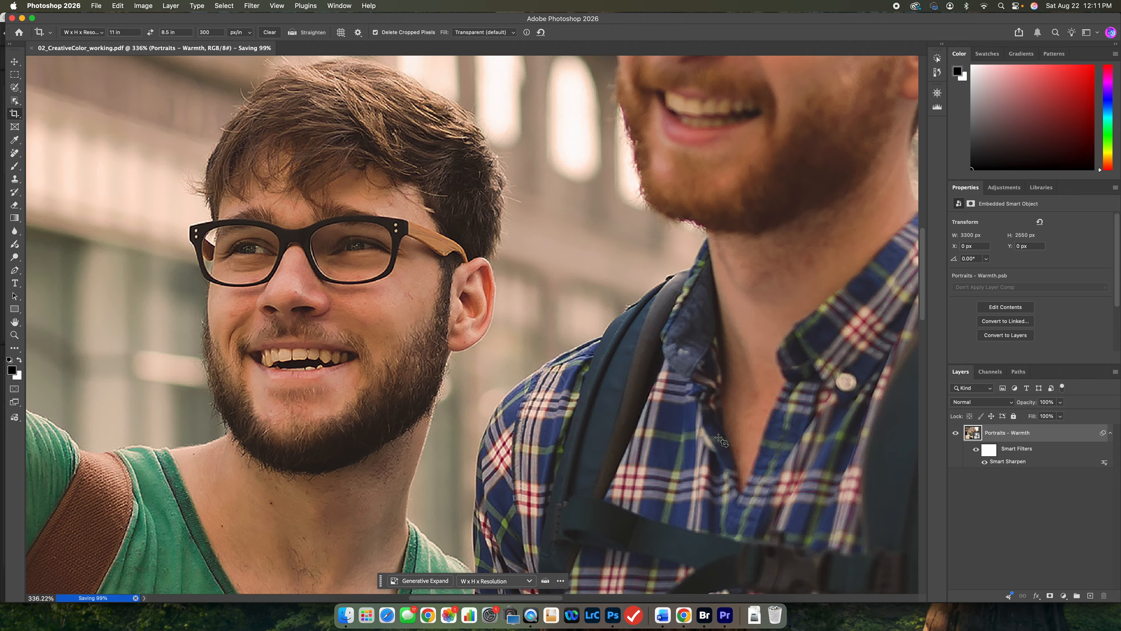